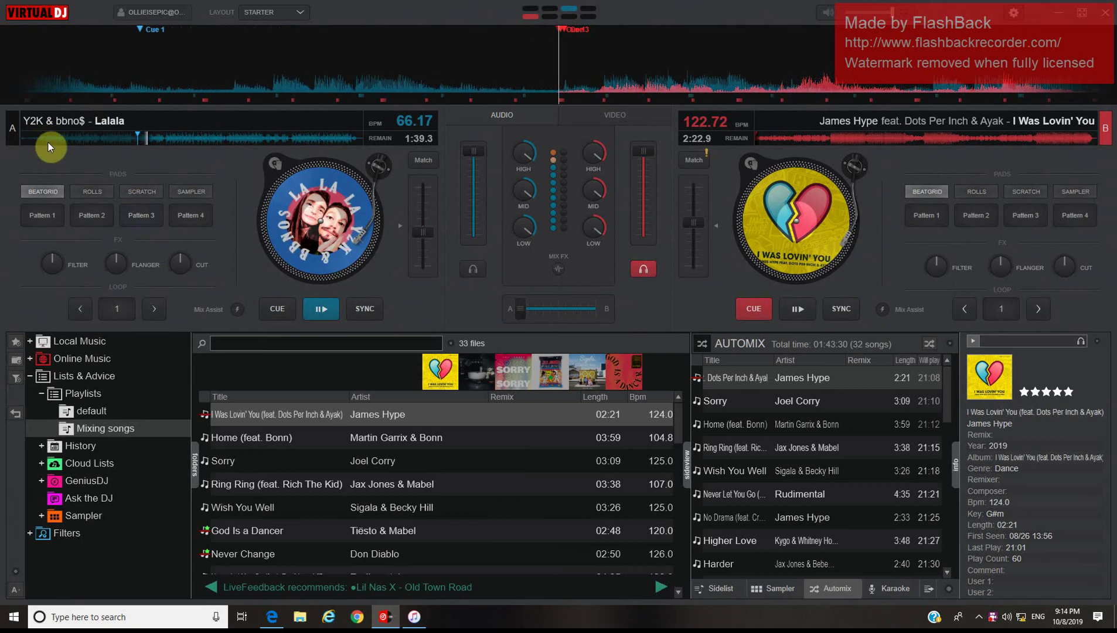
Move playback of Lalala on deck A back to near the beginning of the track.
{"action": "left_click", "coordinate": [50, 143]}
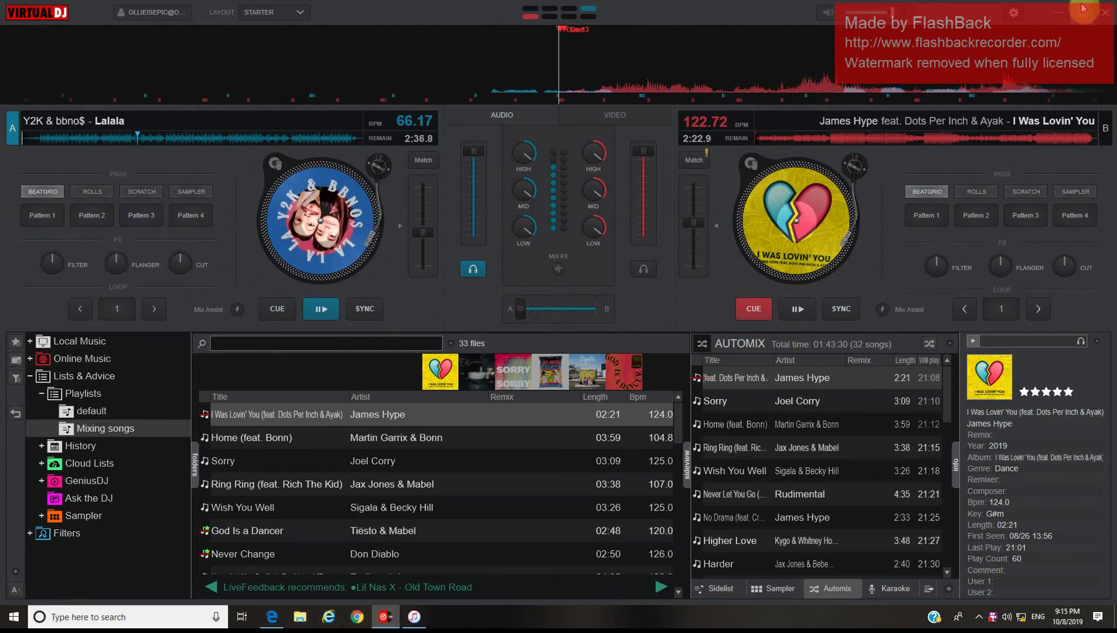
Restore VirtualDJ after minimizing it, move the recorder window above the mixer, and answer Yes to the recorder's already-running question.
{"action": "left_click", "coordinate": [1065, 14]}
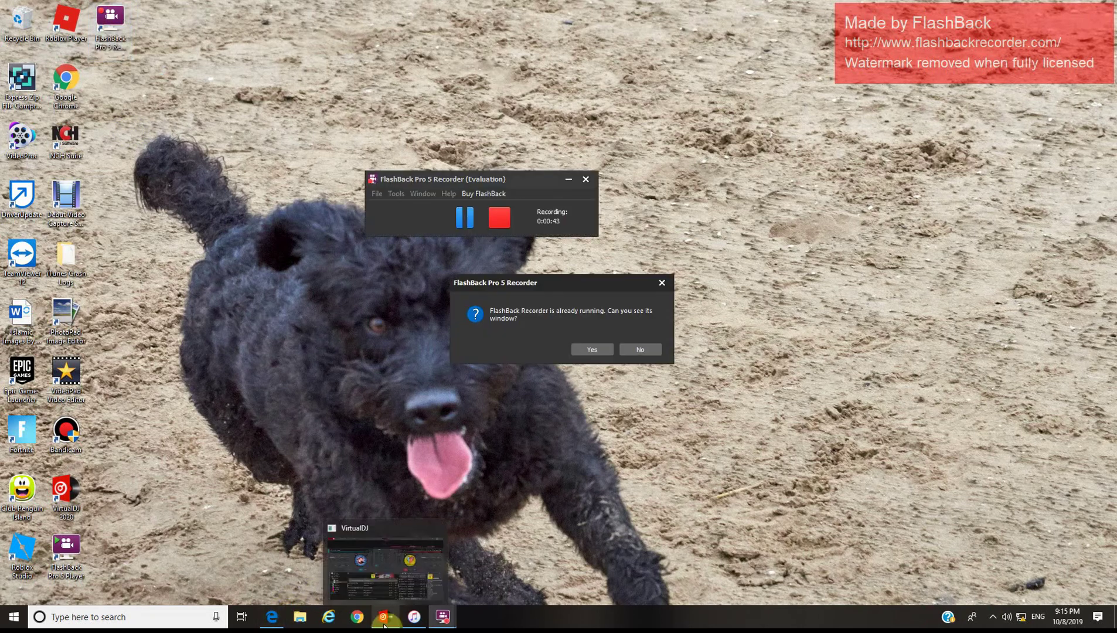
{"action": "left_click", "coordinate": [384, 623]}
{"action": "mouse_move", "coordinate": [443, 616]}
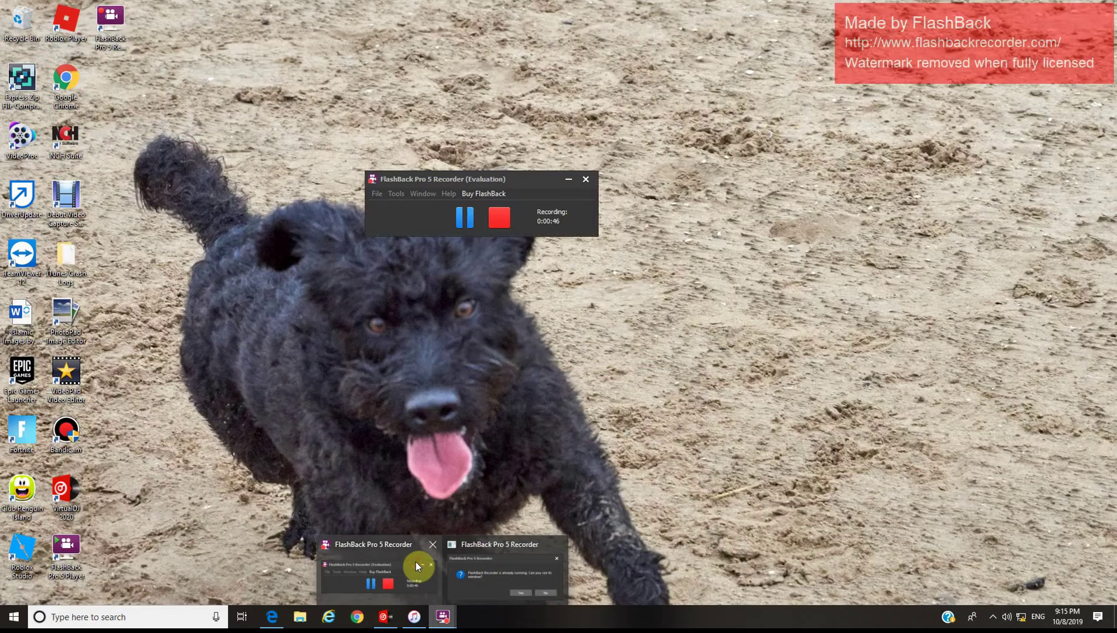
{"action": "left_click", "coordinate": [415, 561]}
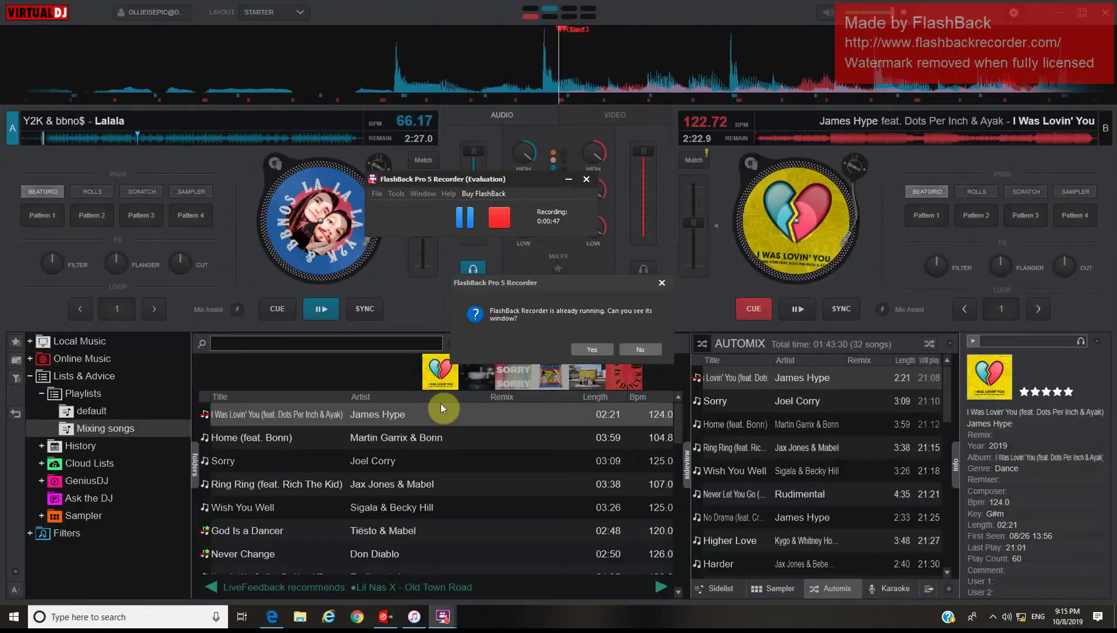
{"action": "left_click_drag", "start_coordinate": [549, 182], "coordinate": [587, 22]}
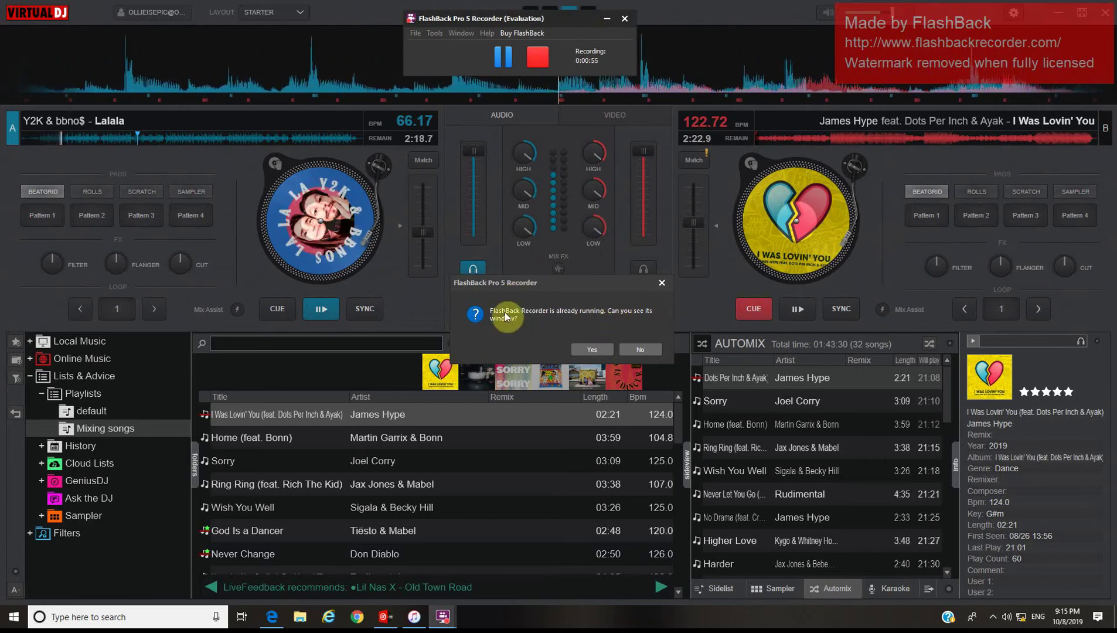
{"action": "left_click", "coordinate": [585, 346]}
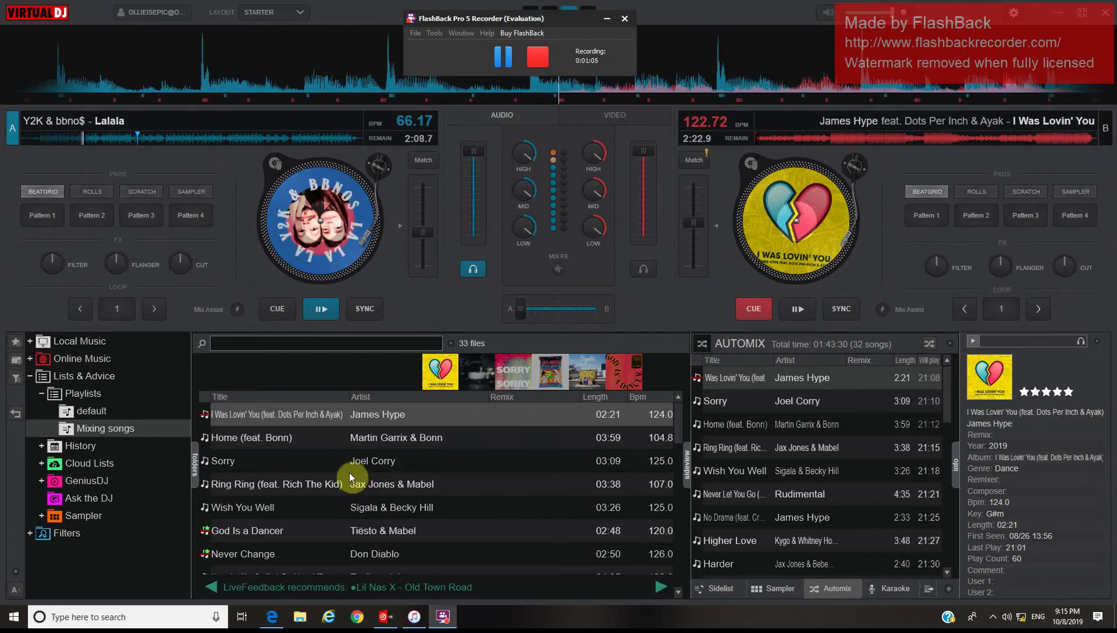
Look through the songs in the Mixing songs playlist and in the Automix list.
{"action": "scroll", "coordinate": [352, 475], "scroll_direction": "down", "scroll_amount": 6}
{"action": "scroll", "coordinate": [353, 469], "scroll_direction": "down", "scroll_amount": 3}
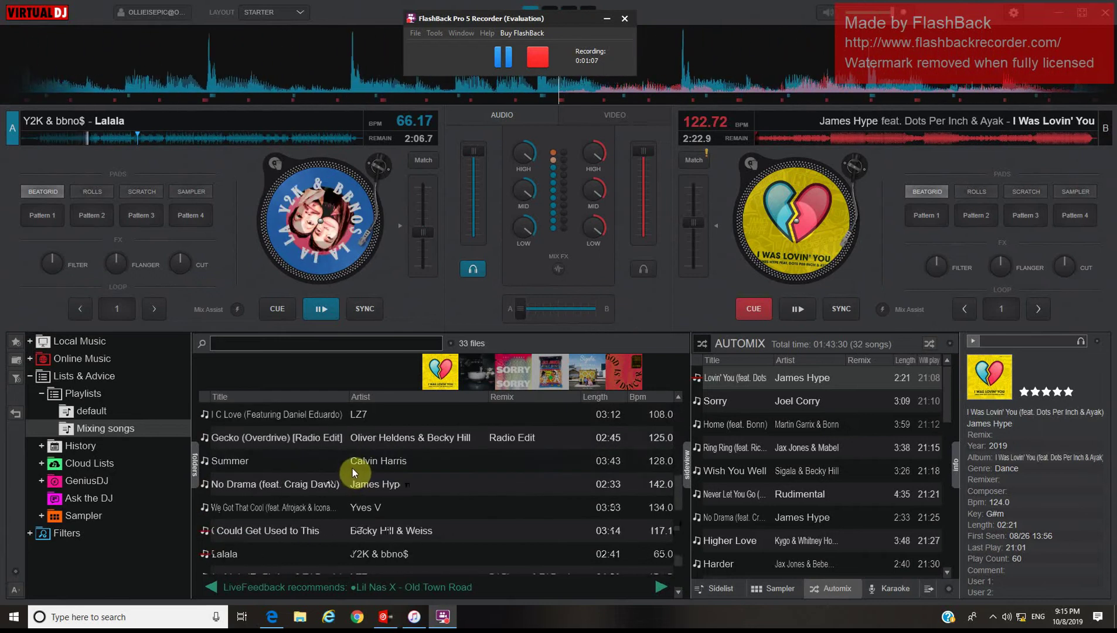
{"action": "scroll", "coordinate": [352, 469], "scroll_direction": "down", "scroll_amount": 3}
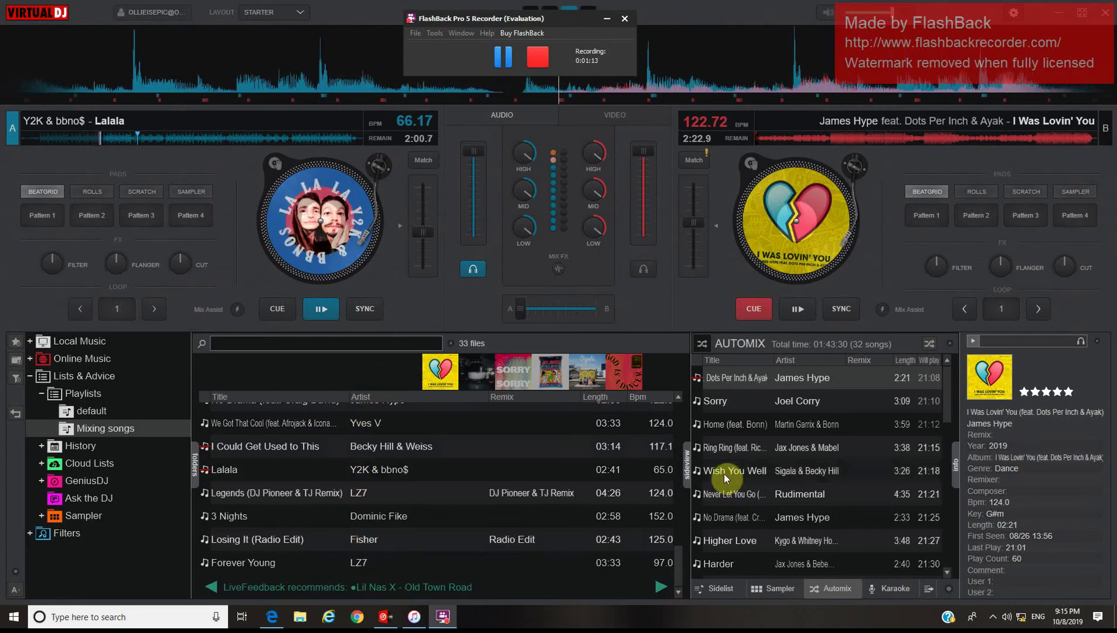
{"action": "scroll", "coordinate": [677, 562], "scroll_direction": "up", "scroll_amount": 4}
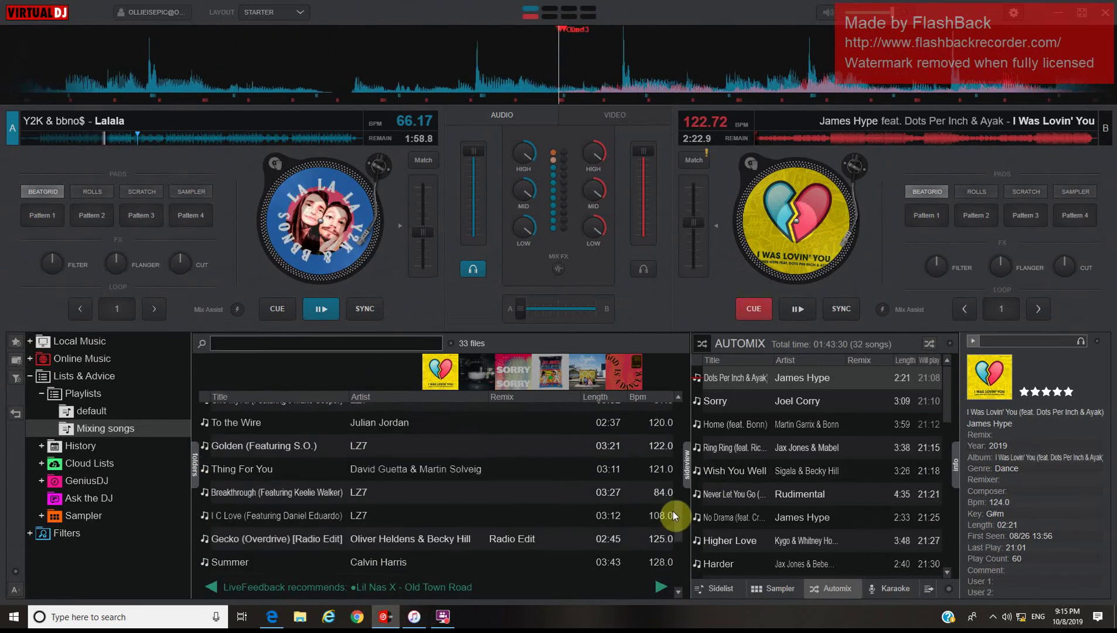
{"action": "left_click_drag", "start_coordinate": [672, 492], "coordinate": [670, 397]}
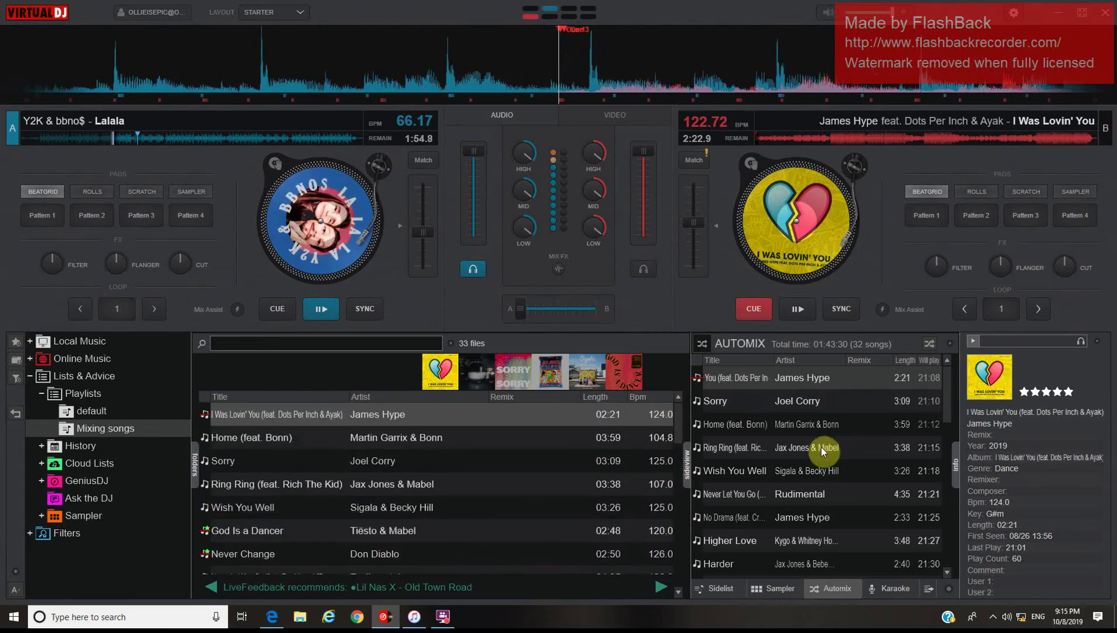
{"action": "scroll", "coordinate": [821, 447], "scroll_direction": "down", "scroll_amount": 5}
{"action": "scroll", "coordinate": [820, 448], "scroll_direction": "down", "scroll_amount": 3}
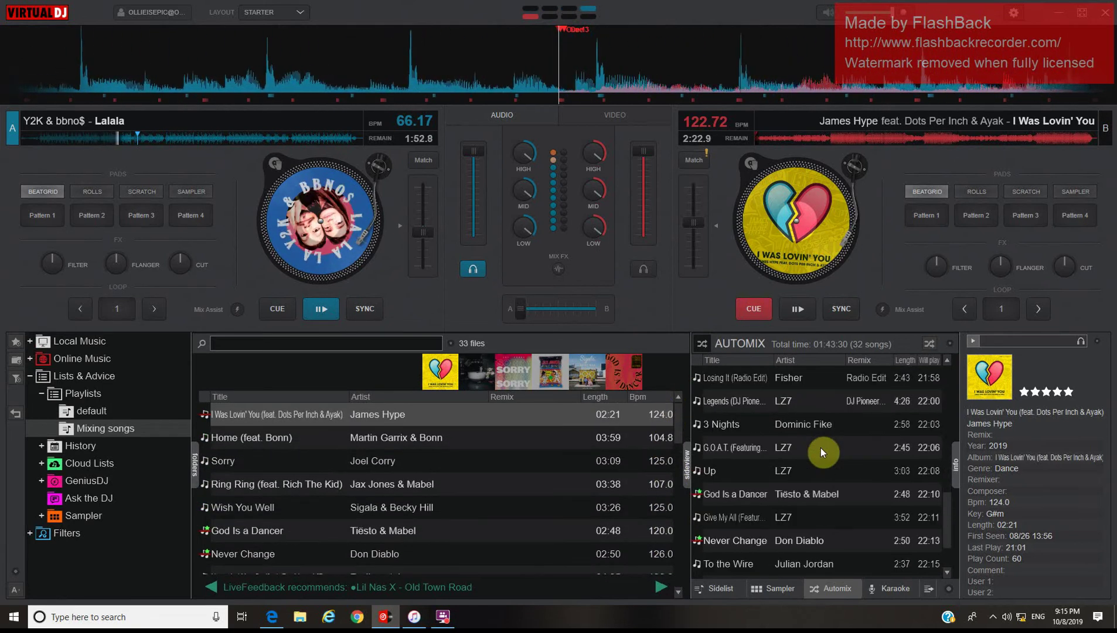
{"action": "scroll", "coordinate": [800, 514], "scroll_direction": "up", "scroll_amount": 6}
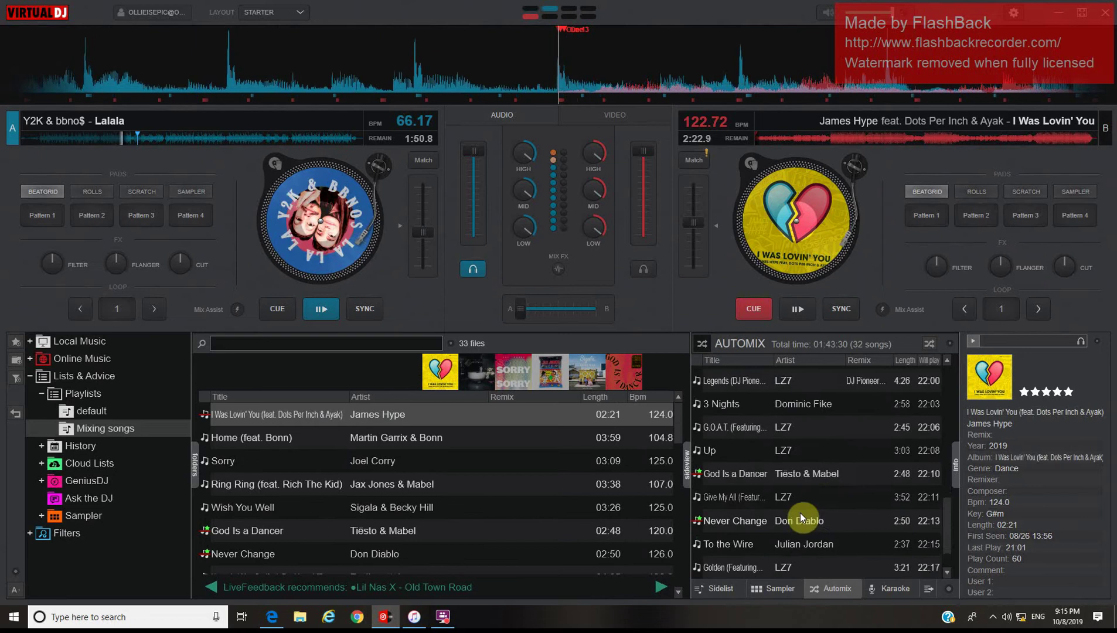
{"action": "scroll", "coordinate": [796, 482], "scroll_direction": "up", "scroll_amount": 1}
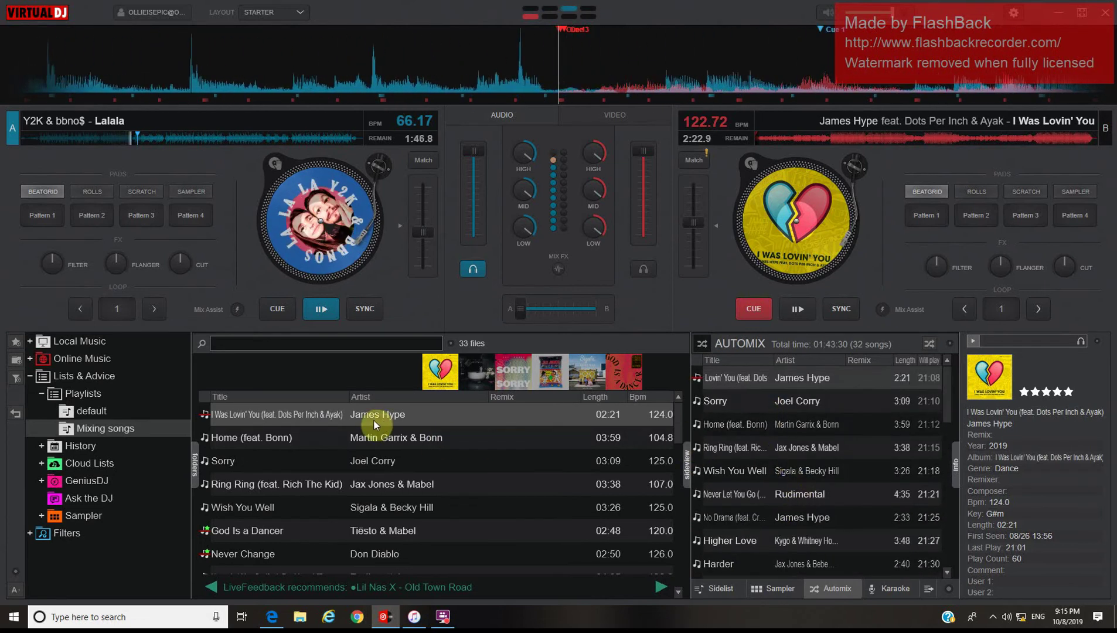
{"action": "scroll", "coordinate": [374, 420], "scroll_direction": "down", "scroll_amount": 1}
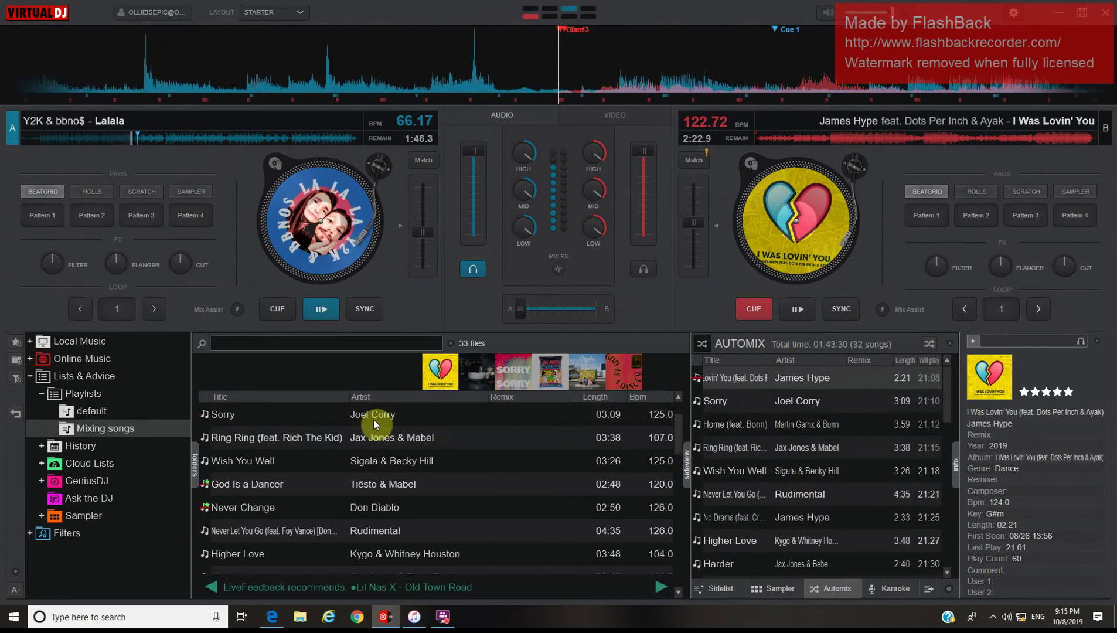
Find Avicii's Waiting for Love by searching the playlist for "wa", load it onto deck B, and clear the search.
{"action": "left_click", "coordinate": [310, 343]}
{"action": "type", "text": "w"}
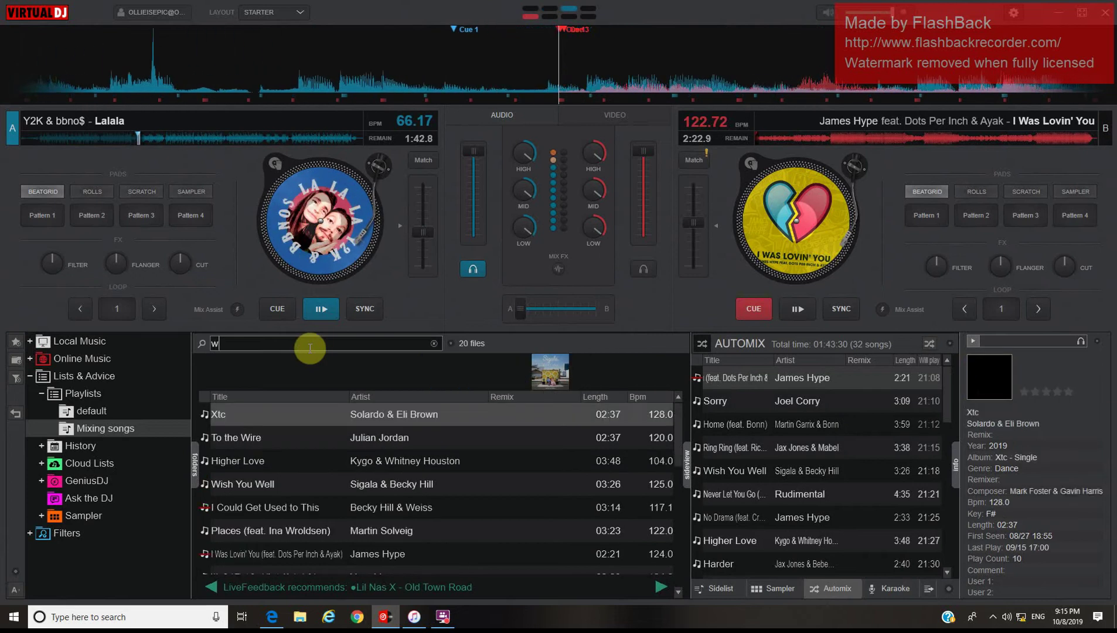
{"action": "type", "text": "a"}
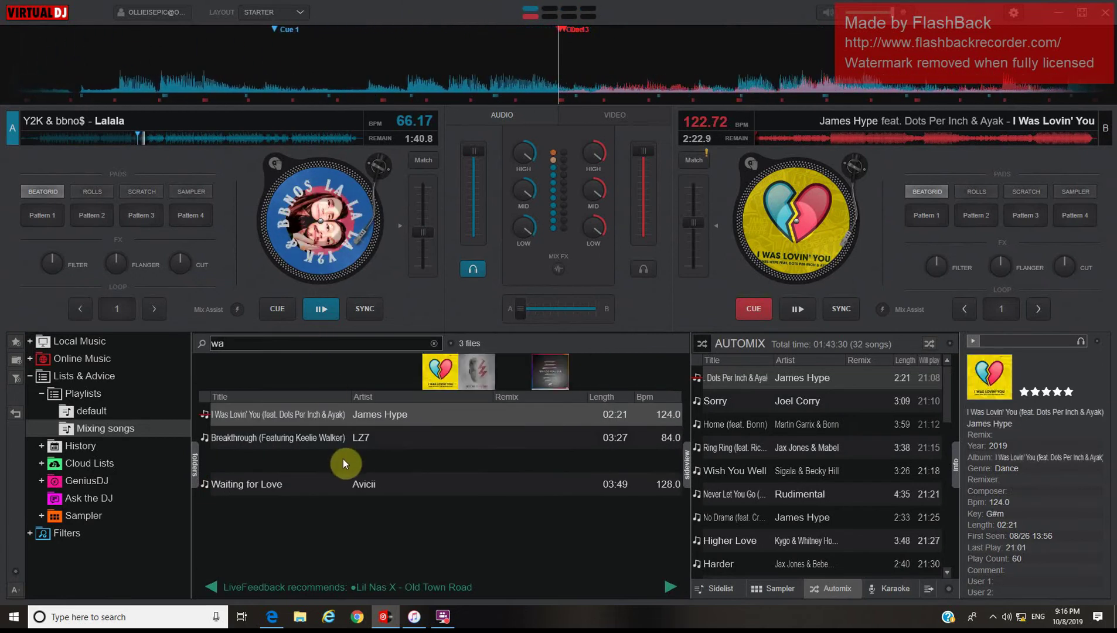
{"action": "left_click_drag", "start_coordinate": [392, 490], "coordinate": [749, 230]}
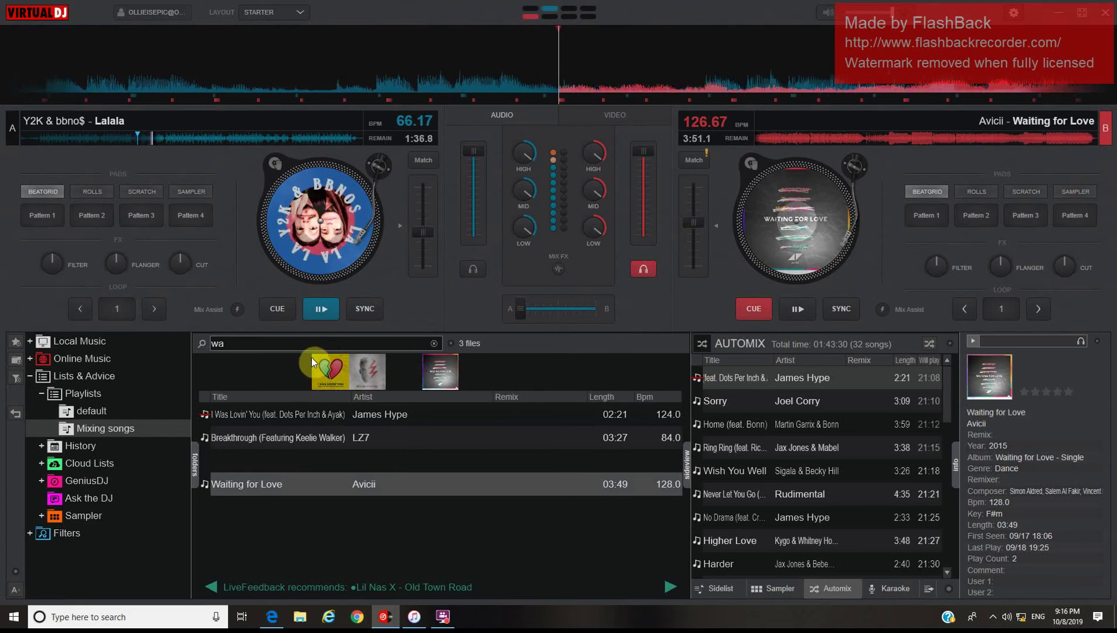
{"action": "left_click", "coordinate": [236, 343]}
{"action": "key", "text": "BackSpace"}
{"action": "key", "text": "BackSpace"}
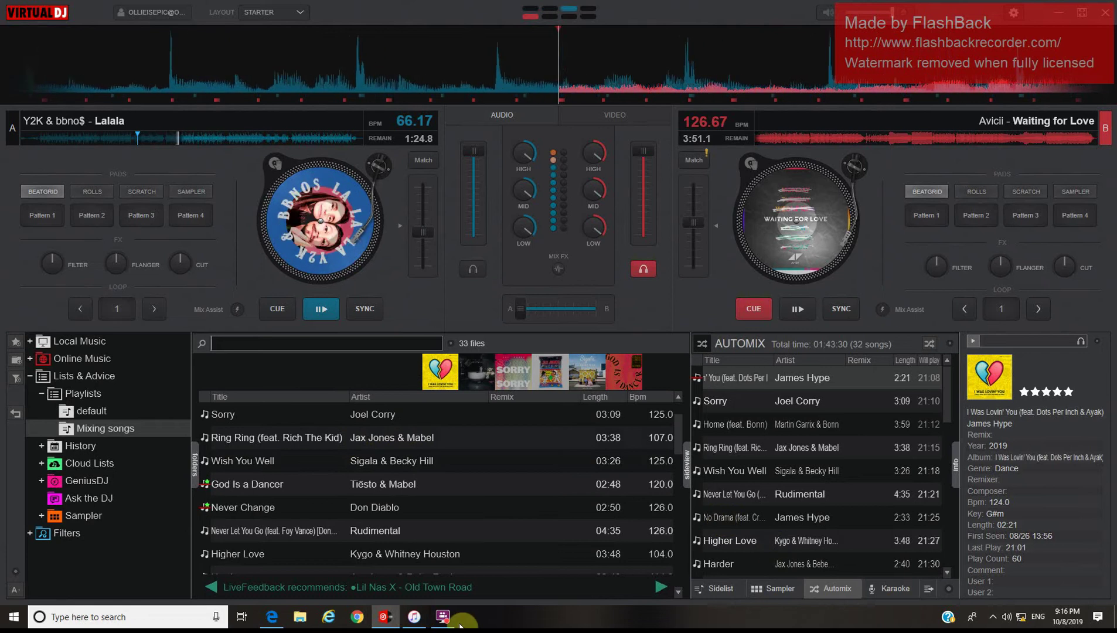
Skip Lalala on deck A to near its end, and load Joel Corry's Sorry onto deck A.
{"action": "left_click", "coordinate": [442, 617]}
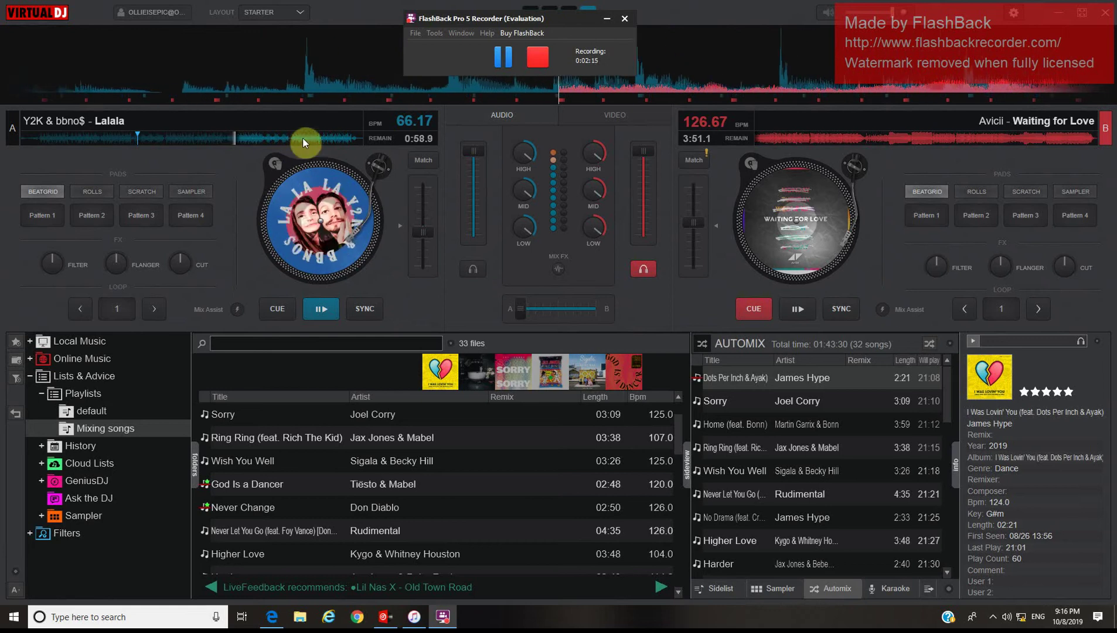
{"action": "left_click", "coordinate": [347, 136]}
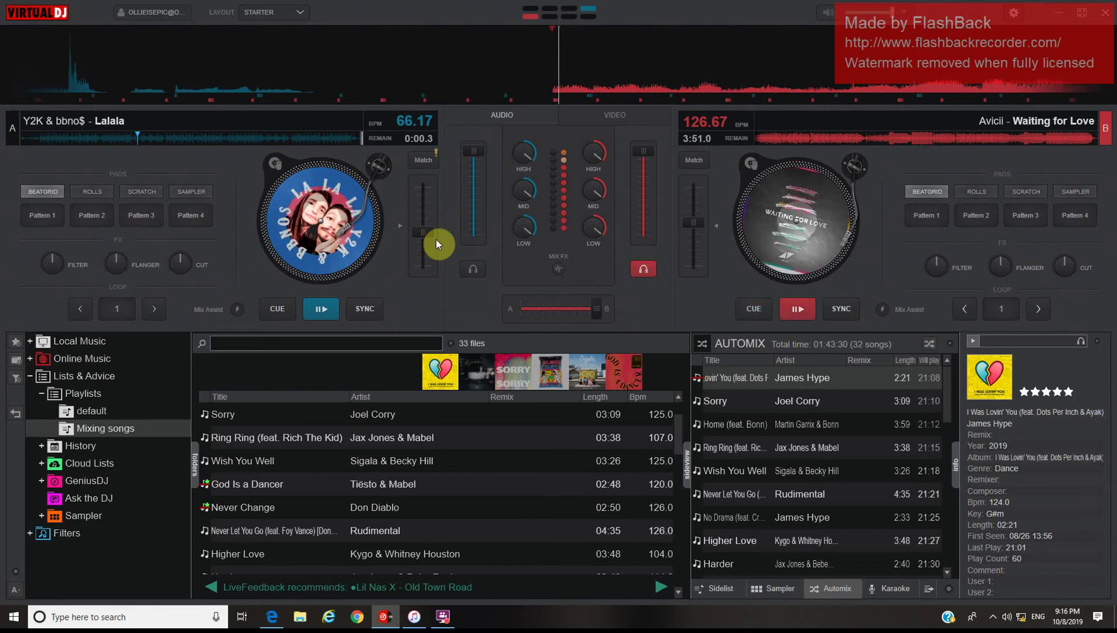
{"action": "left_click_drag", "start_coordinate": [279, 414], "coordinate": [242, 252]}
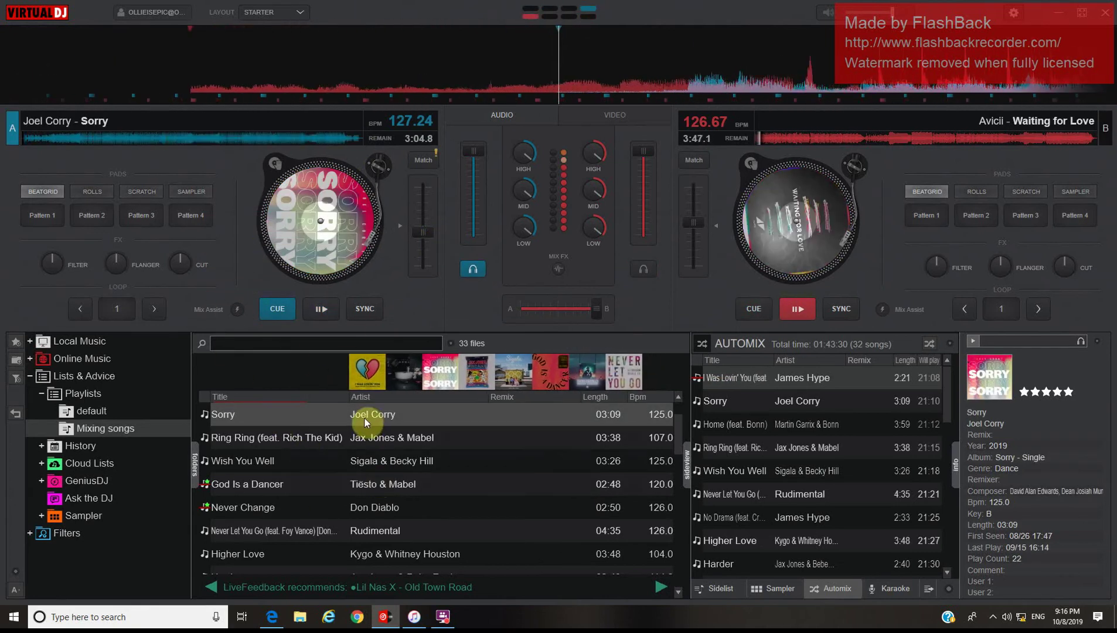
Select God Is a Dancer in the playlist, and skip Waiting for Love on deck B forward in stages to about halfway.
{"action": "left_click", "coordinate": [546, 377]}
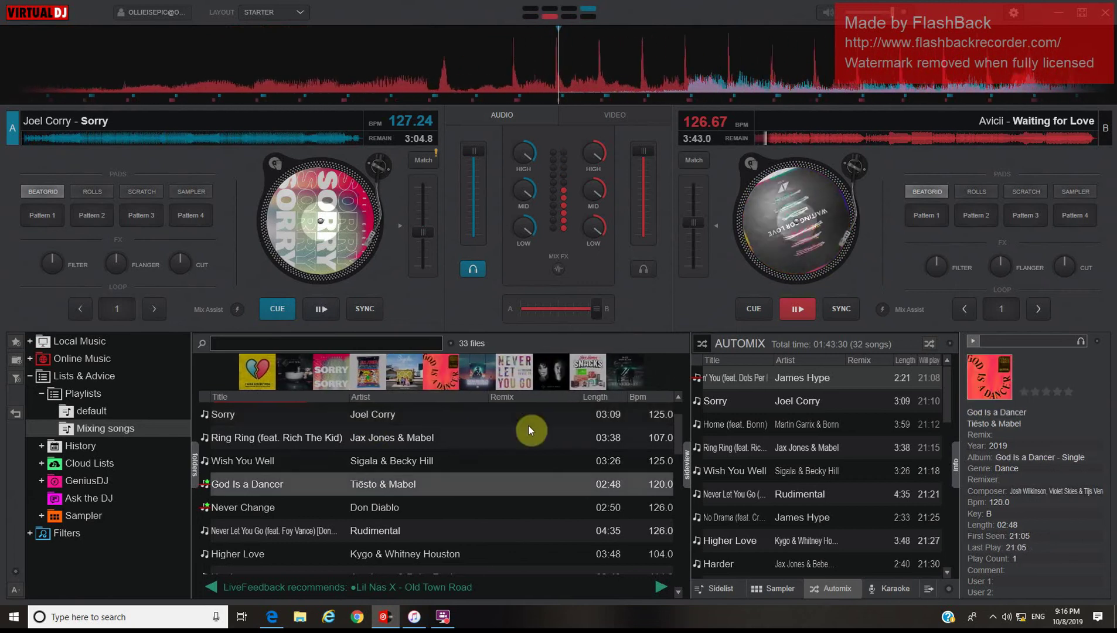
{"action": "left_click", "coordinate": [833, 136]}
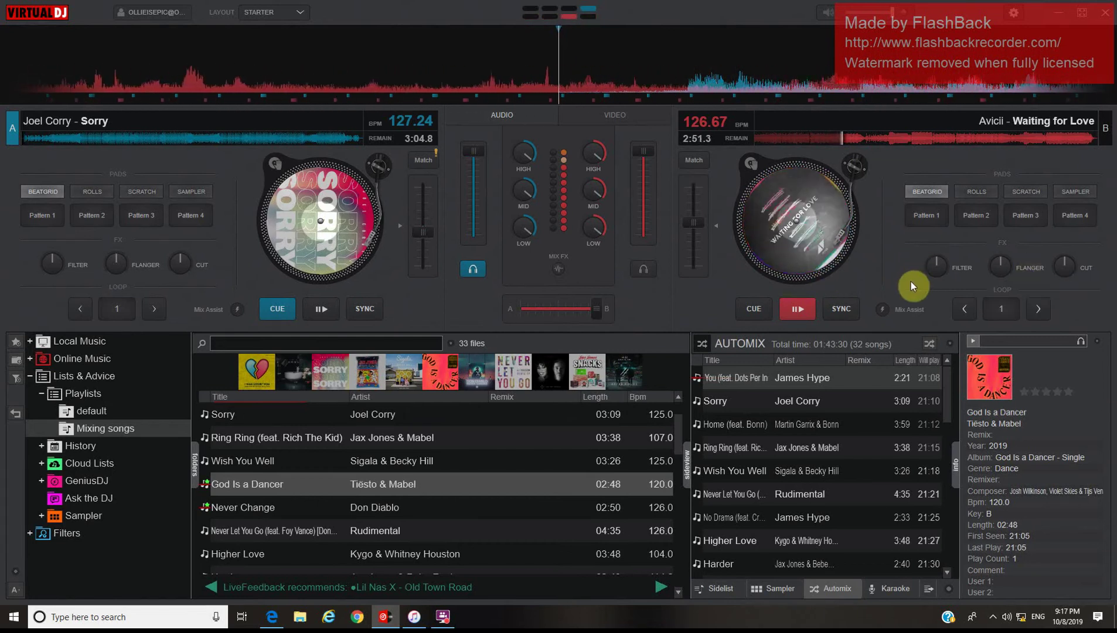
{"action": "left_click", "coordinate": [900, 135]}
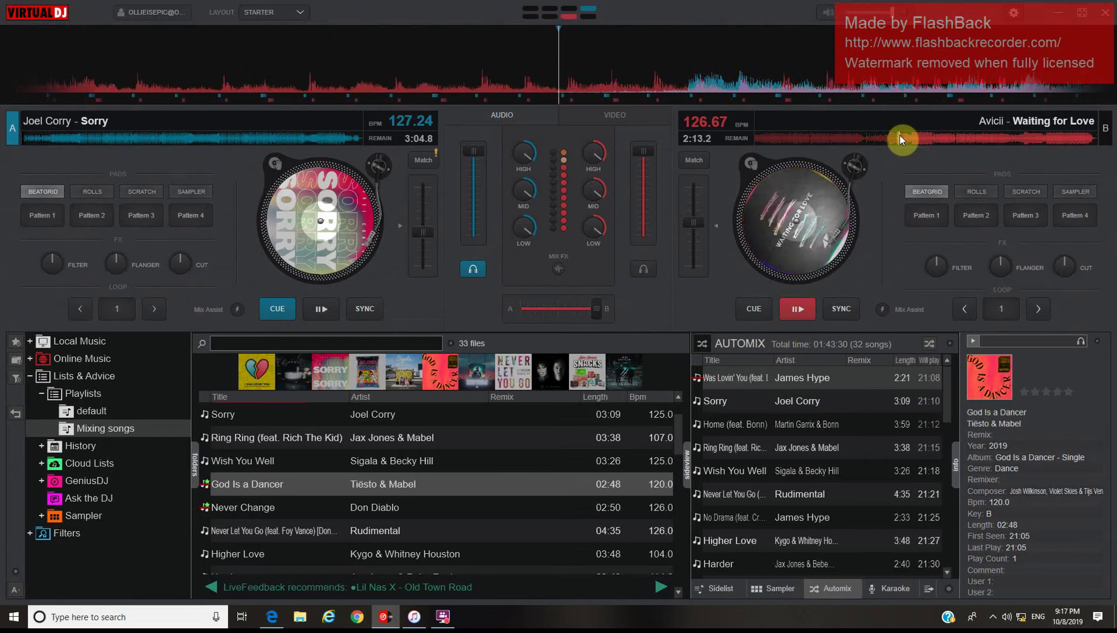
{"action": "left_click", "coordinate": [923, 137]}
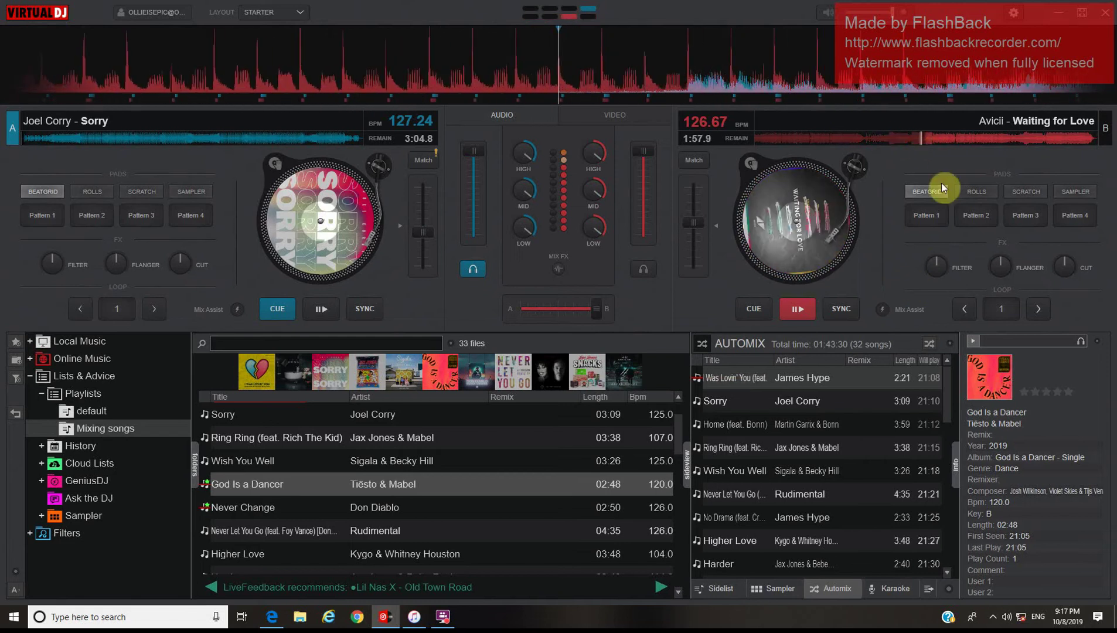
Turn the Beatgrid effect Pattern 1 on and back off for Waiting for Love on deck B.
{"action": "left_click", "coordinate": [935, 206]}
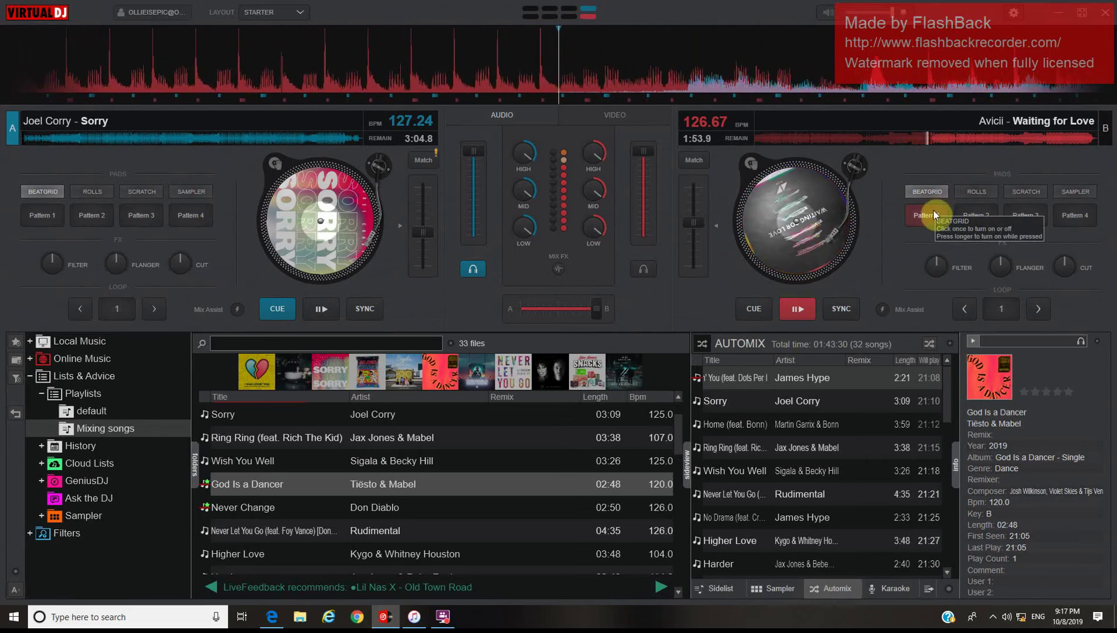
{"action": "left_click", "coordinate": [934, 209]}
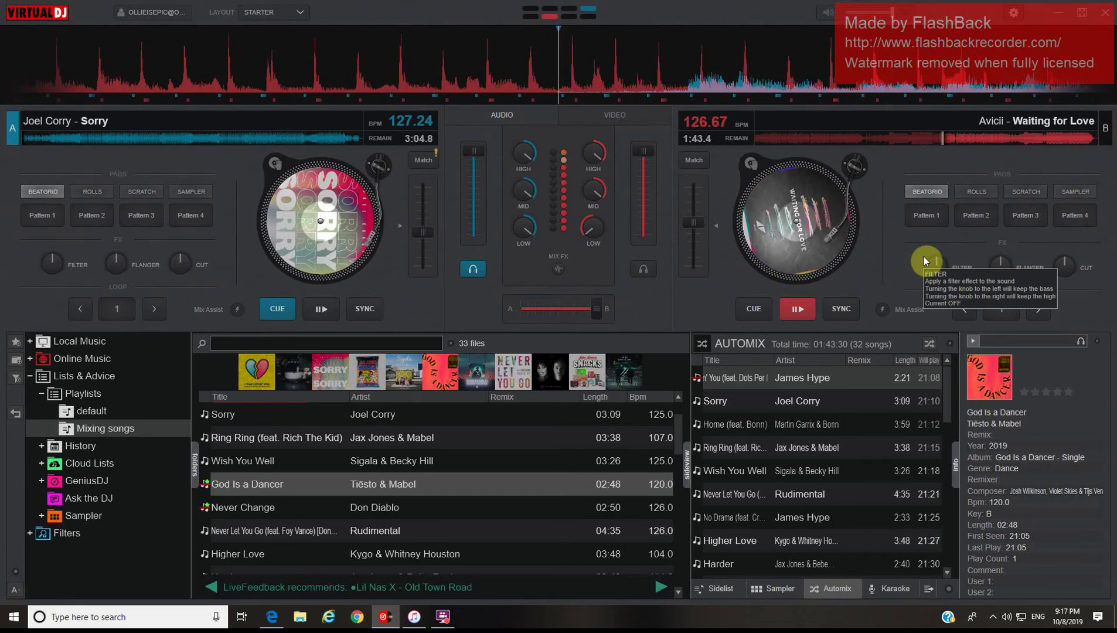
Skip Waiting for Love to near its end, and load God Is a Dancer by Tiësto & Mabel onto deck B.
{"action": "left_click", "coordinate": [1016, 139]}
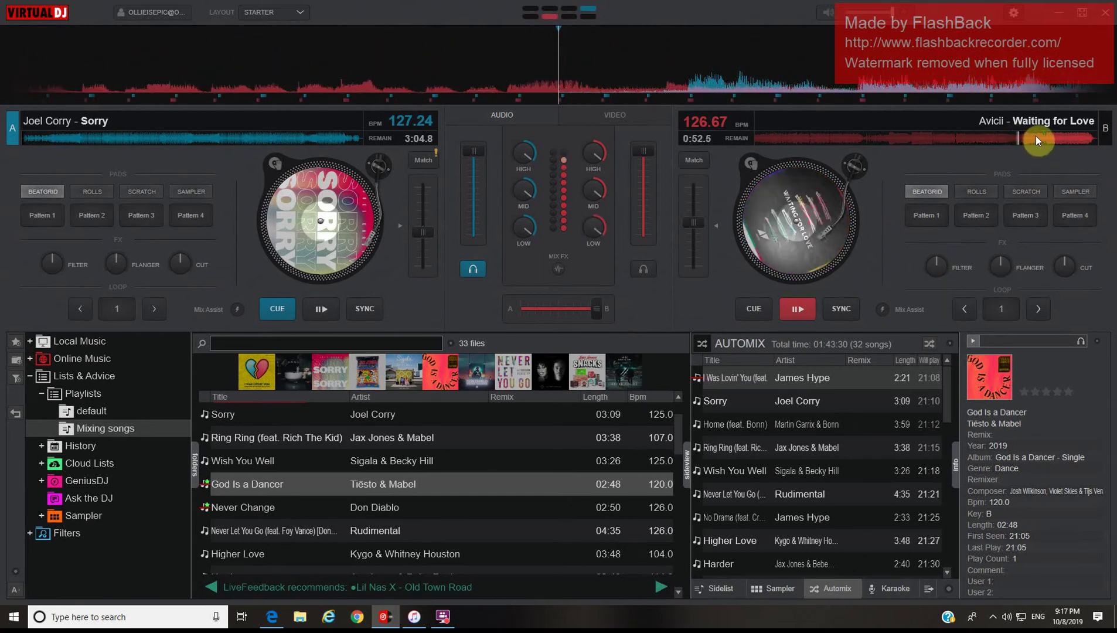
{"action": "left_click", "coordinate": [1075, 137]}
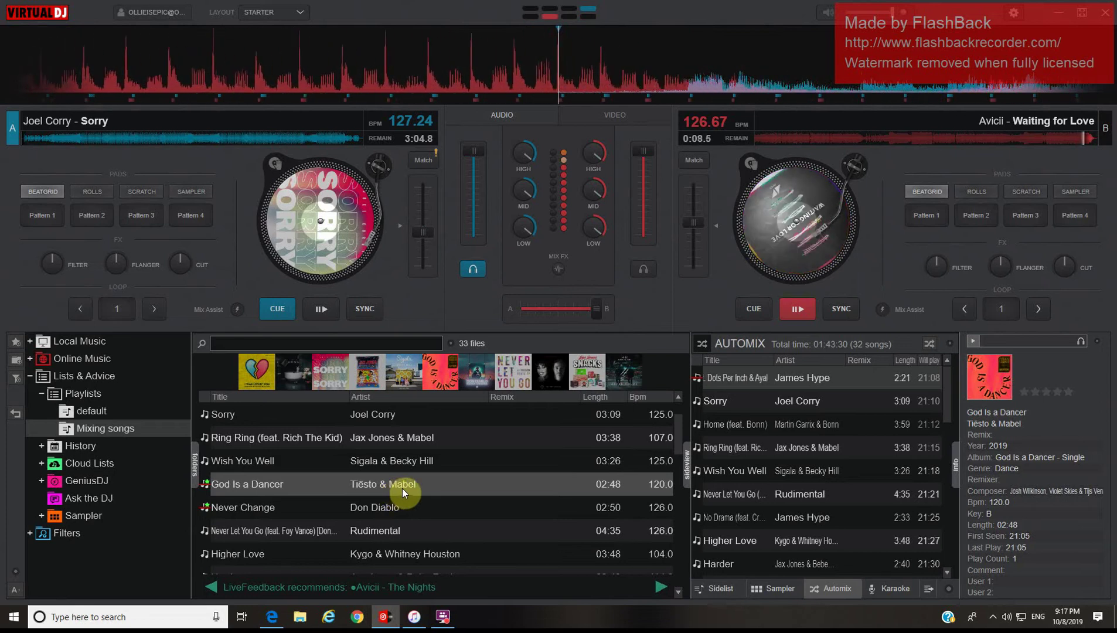
{"action": "left_click", "coordinate": [443, 615]}
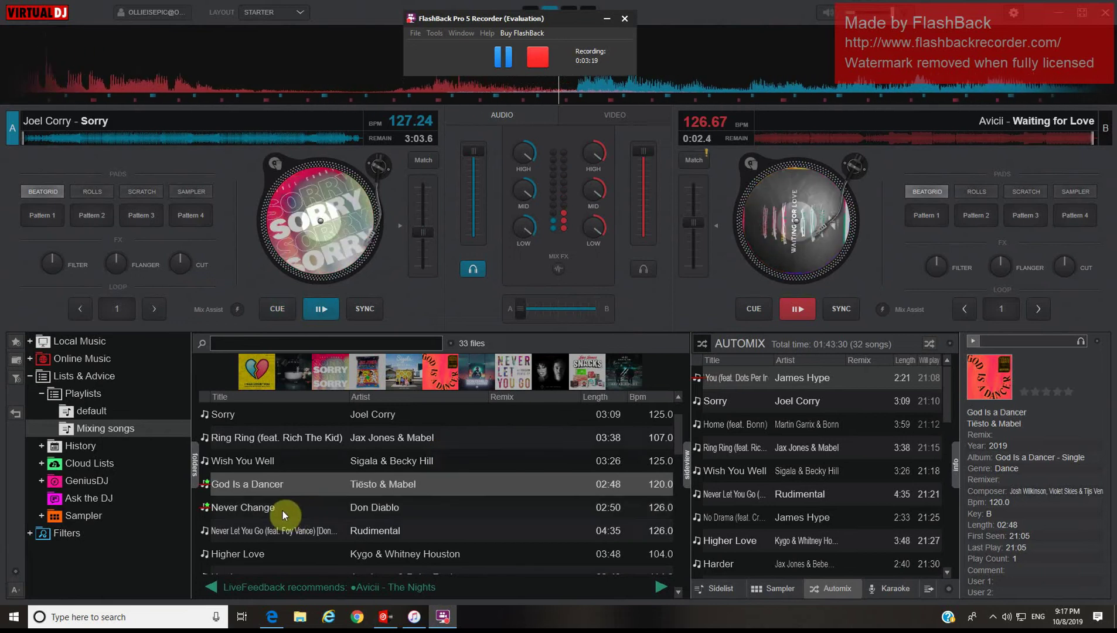
{"action": "left_click", "coordinate": [443, 456]}
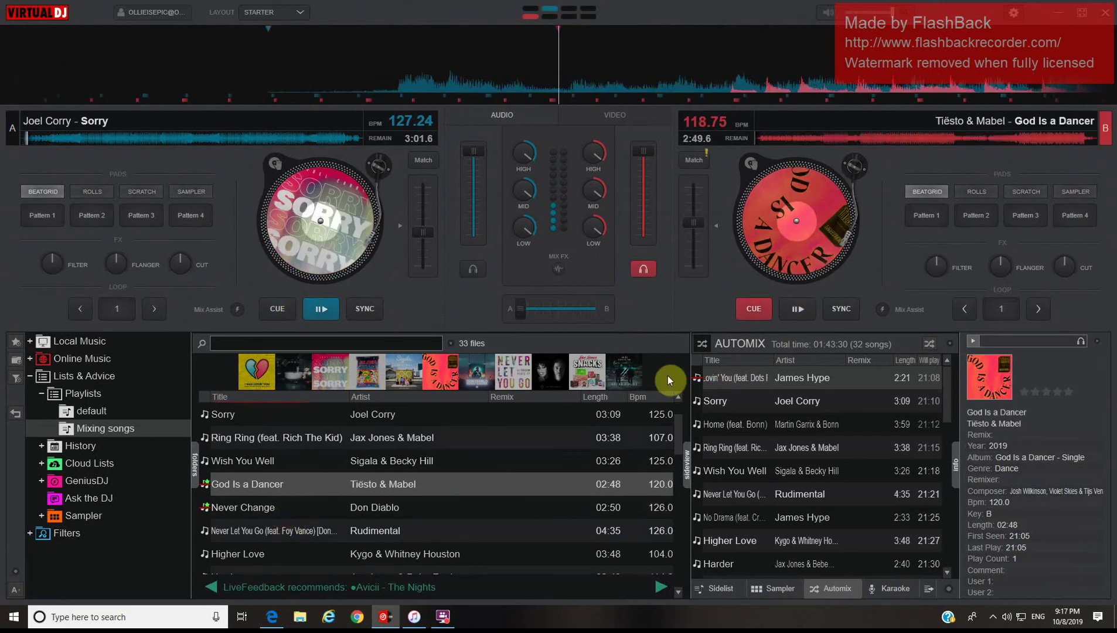
Select Never Change in the playlist, and skip Sorry on deck A forward in stages to near its end.
{"action": "left_click", "coordinate": [465, 372]}
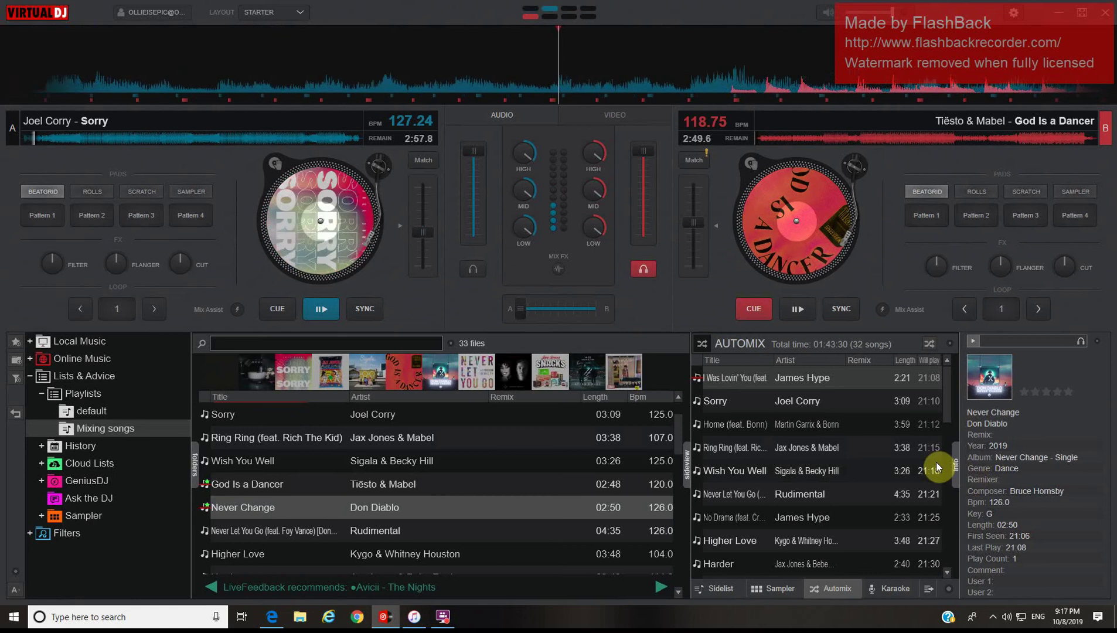
{"action": "left_click", "coordinate": [103, 134]}
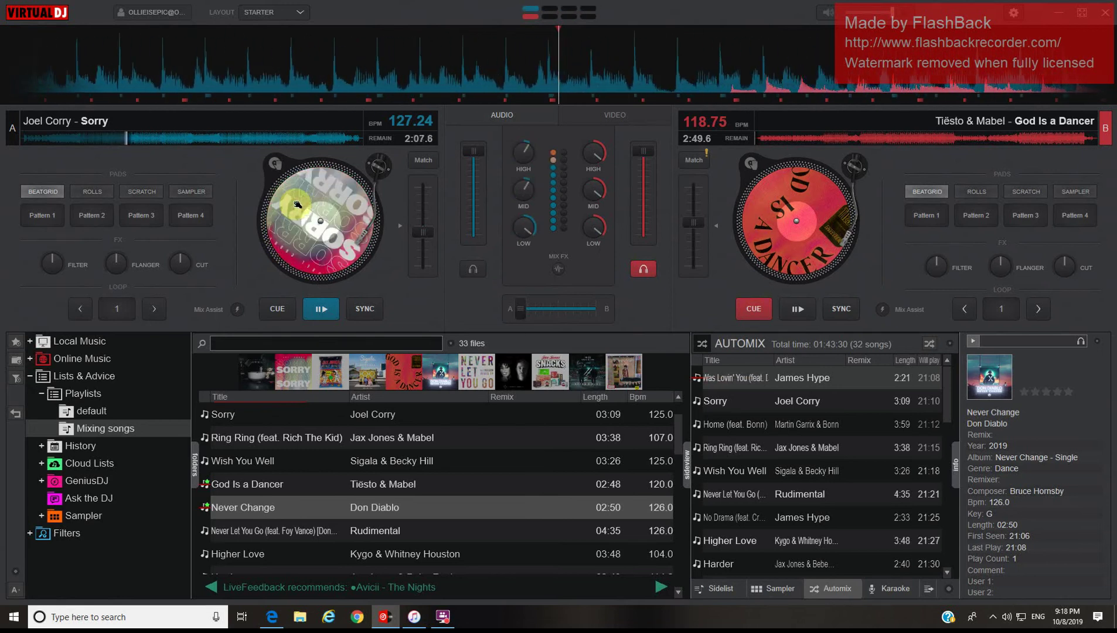
{"action": "left_click", "coordinate": [245, 136]}
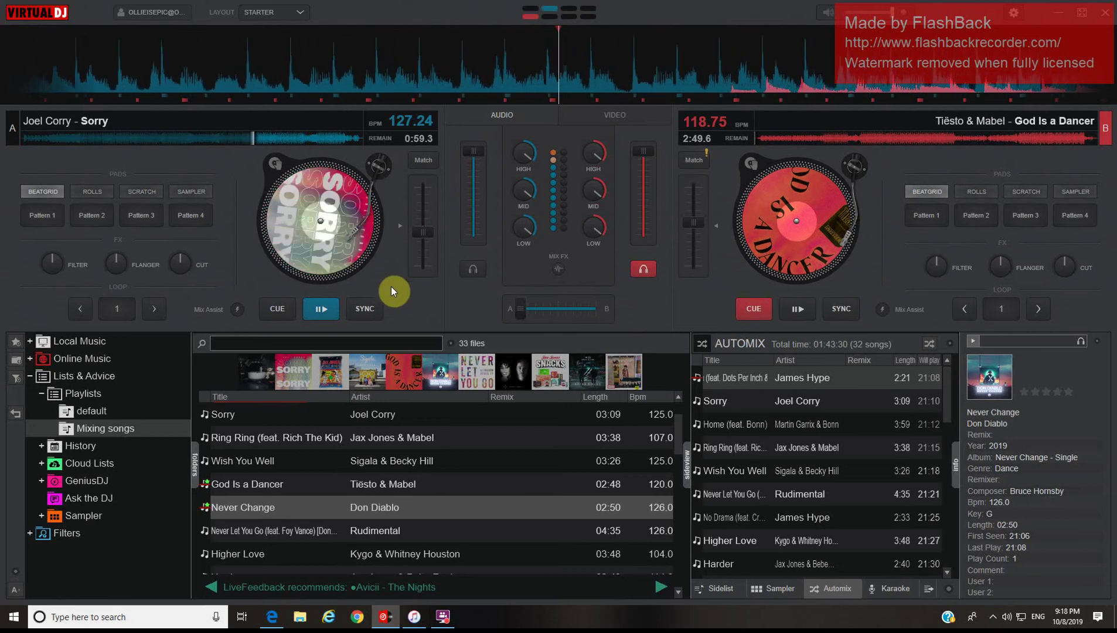
{"action": "left_click", "coordinate": [332, 138]}
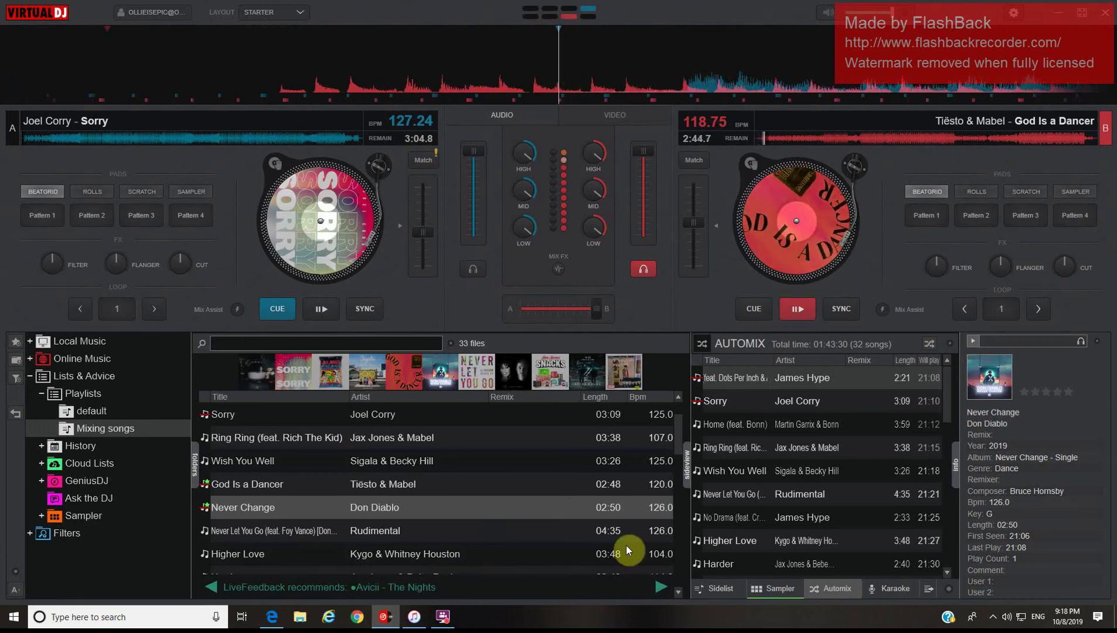
Load Never Change by Don Diablo onto deck A, and switch headphone monitoring to deck B.
{"action": "left_click_drag", "start_coordinate": [441, 371], "coordinate": [301, 217]}
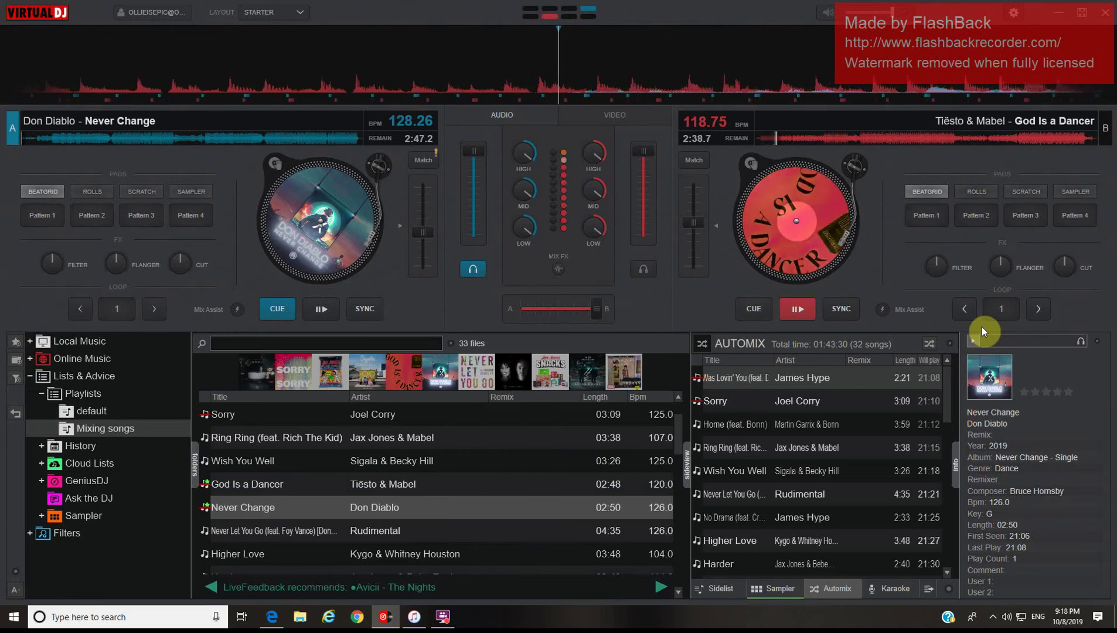
{"action": "left_click", "coordinate": [648, 273]}
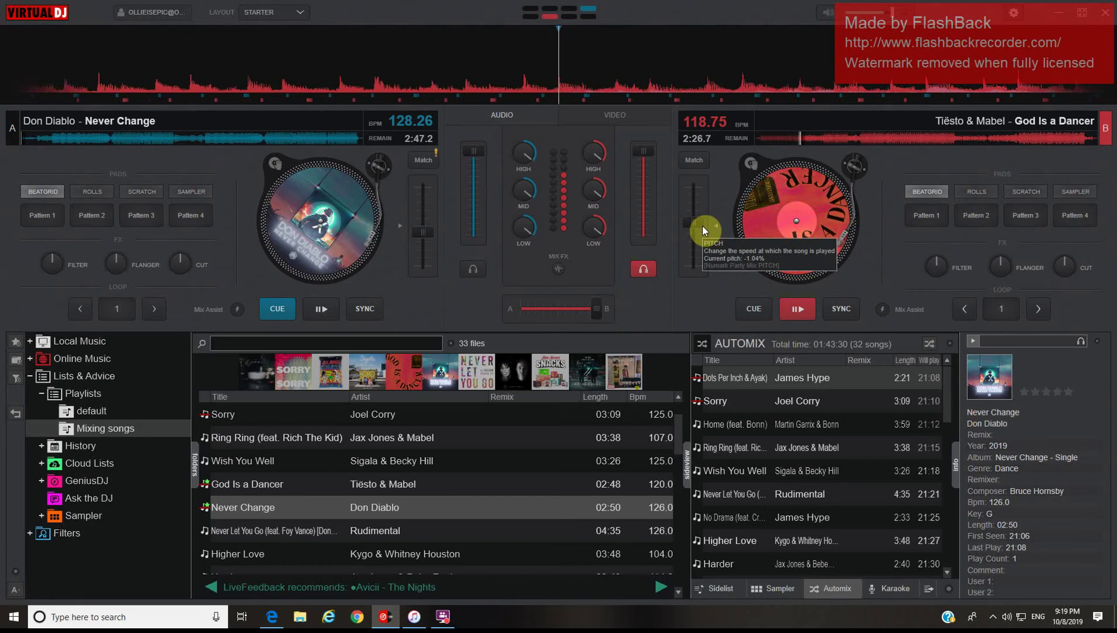
Turn the 1-beat loop on and back off for God Is a Dancer on deck B, and skip the song to near its end.
{"action": "key", "text": "l"}
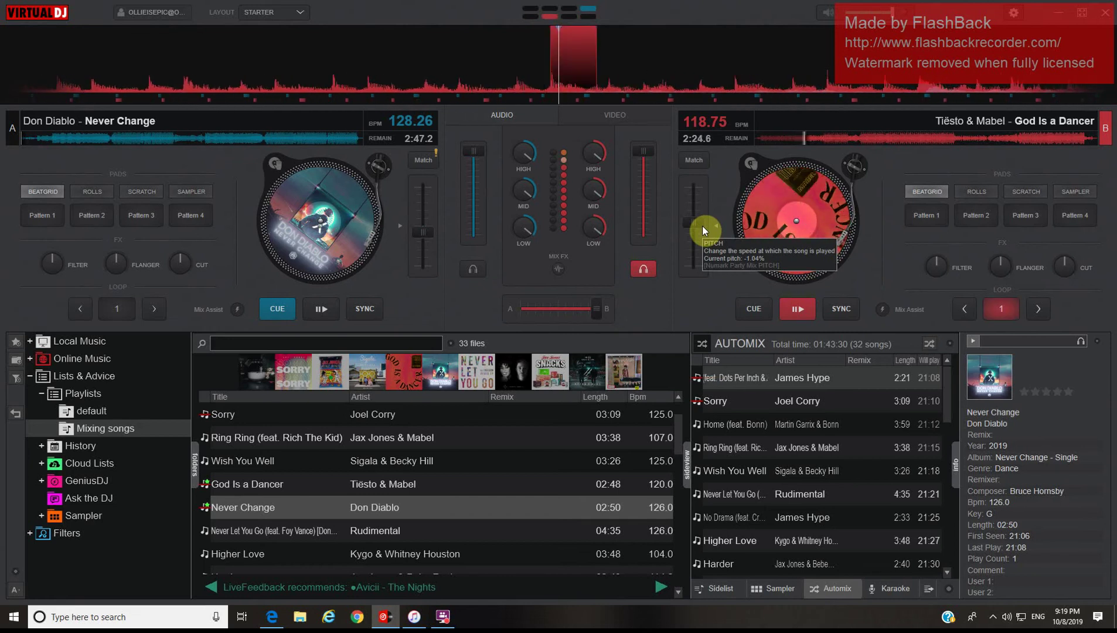
{"action": "key", "text": "l"}
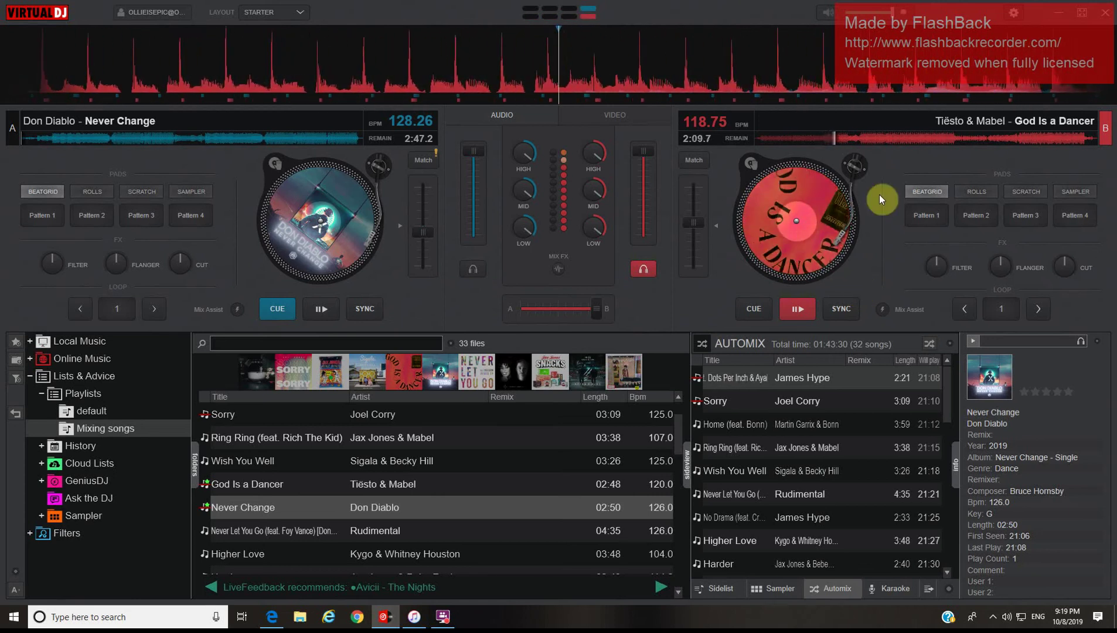
{"action": "left_click", "coordinate": [442, 616]}
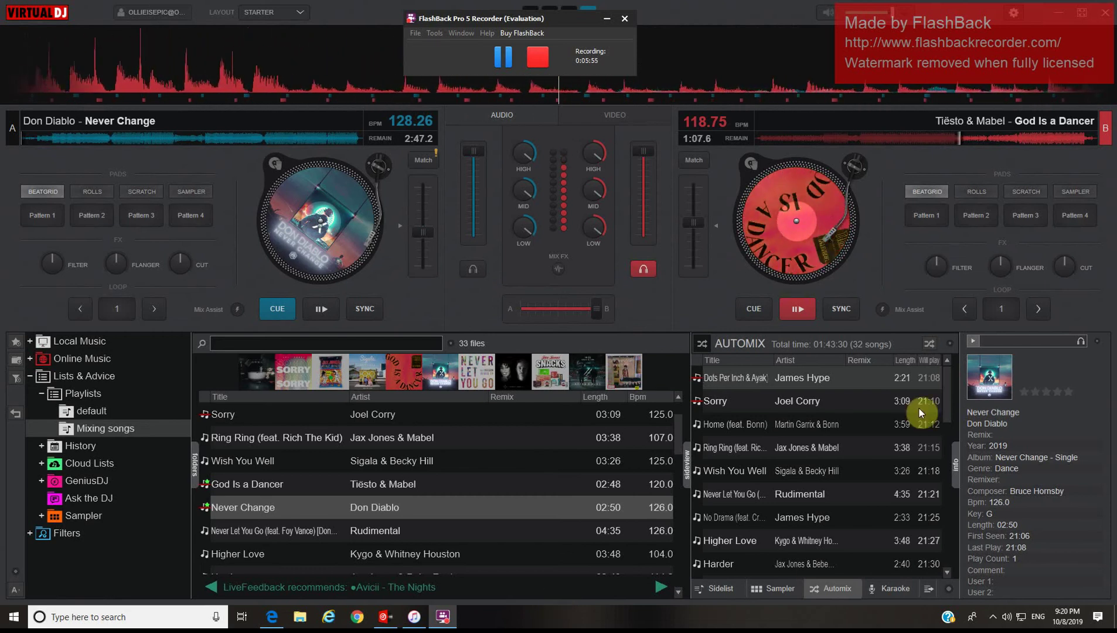
{"action": "left_click", "coordinate": [1047, 139]}
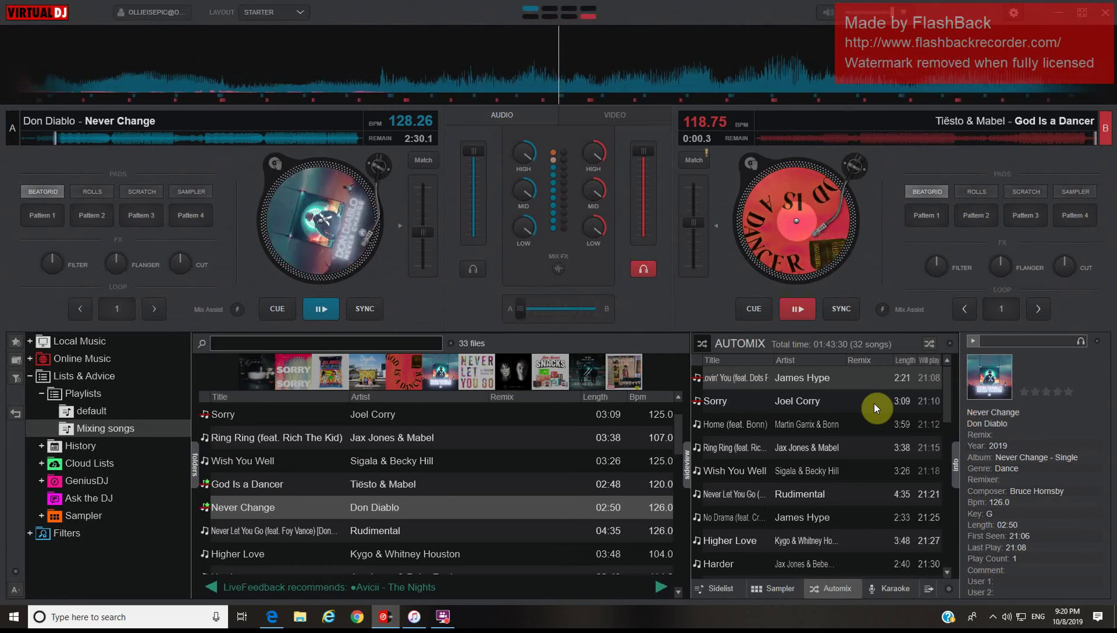
Find You Little Beauty by Fisher in the playlist and load it onto deck B.
{"action": "scroll", "coordinate": [532, 462], "scroll_direction": "up", "scroll_amount": 1}
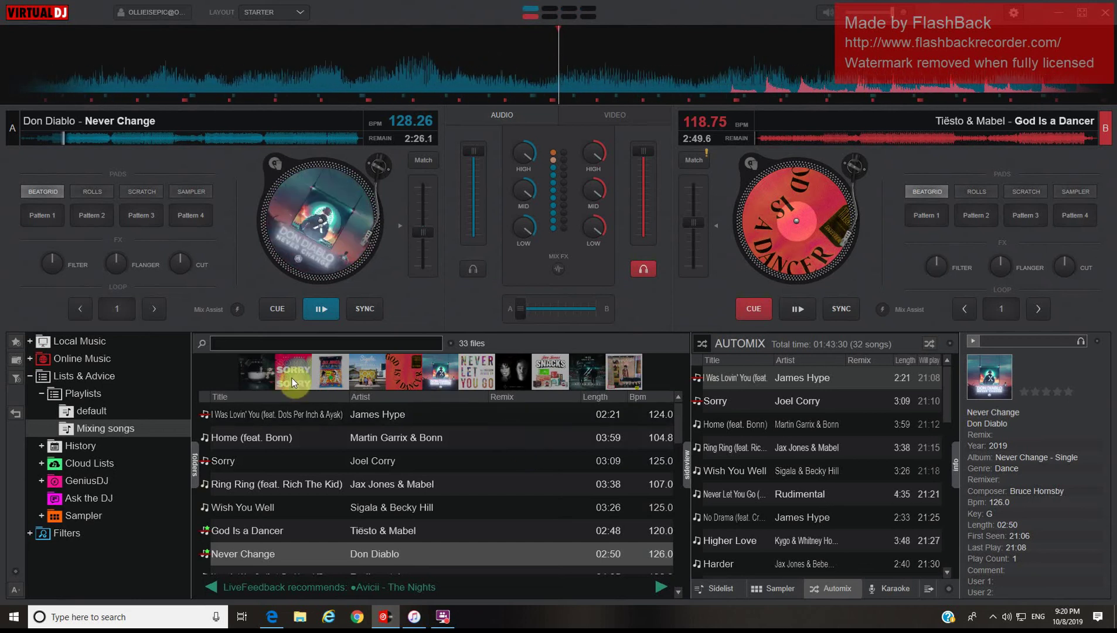
{"action": "left_click", "coordinate": [622, 374]}
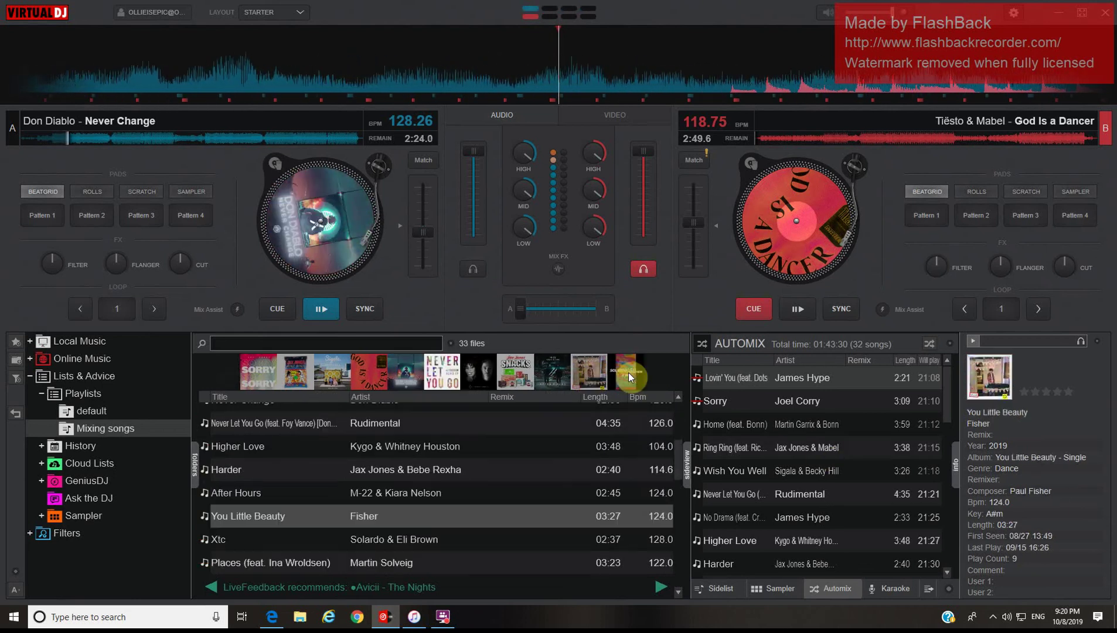
{"action": "left_click_drag", "start_coordinate": [478, 347], "coordinate": [837, 240]}
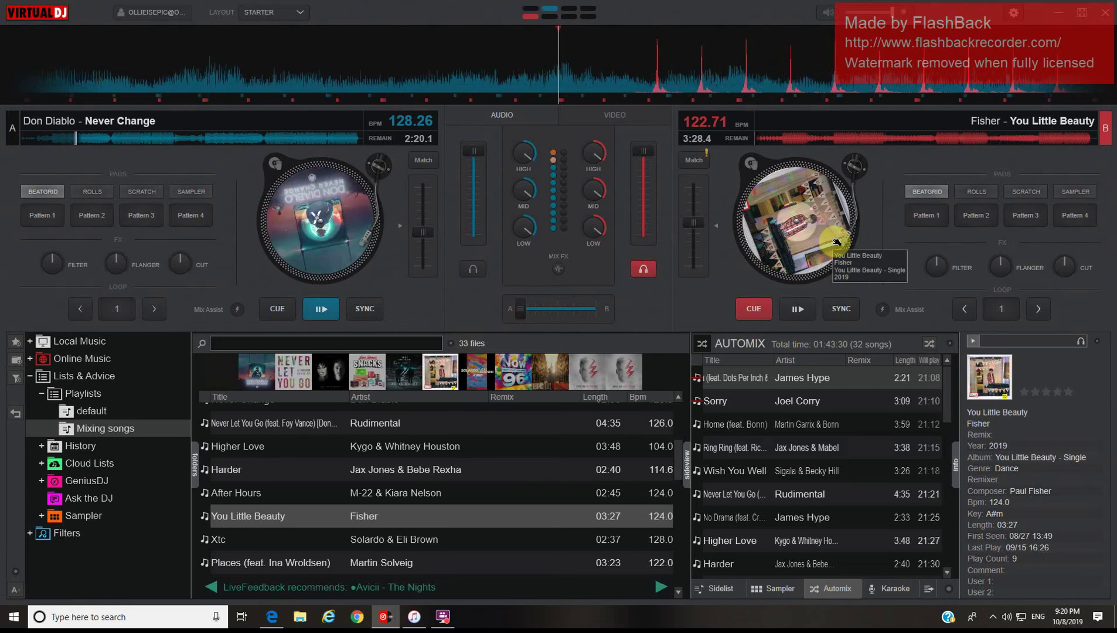
Try to mix You Little Beauty on deck B with Never Change on deck A by starting and stopping playback, and skip You Little Beauty forward.
{"action": "key", "text": "space"}
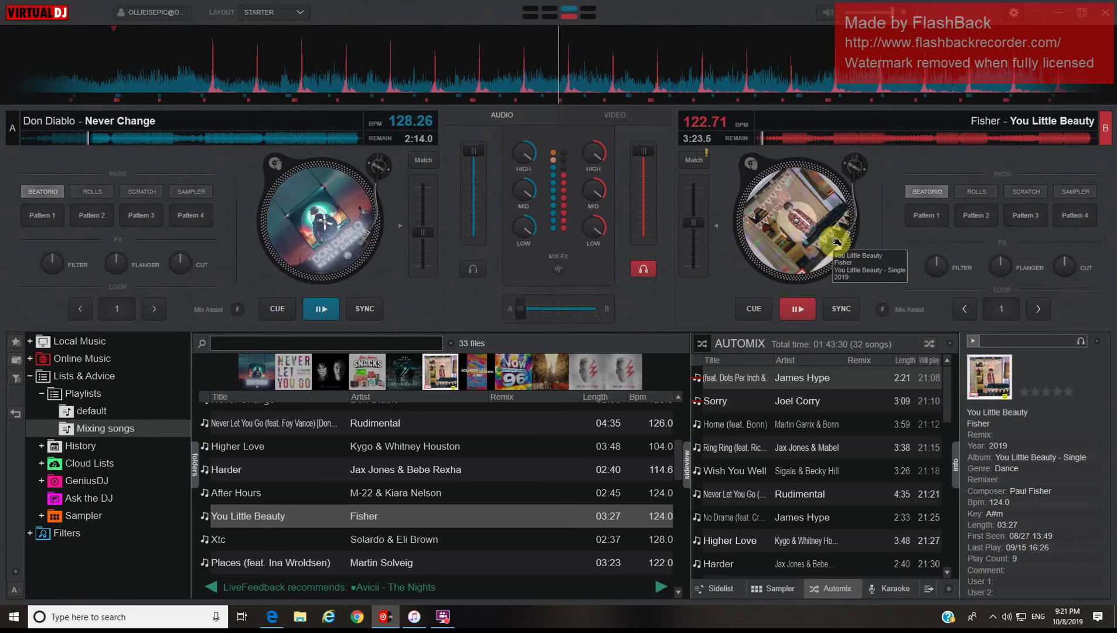
{"action": "key", "text": "space"}
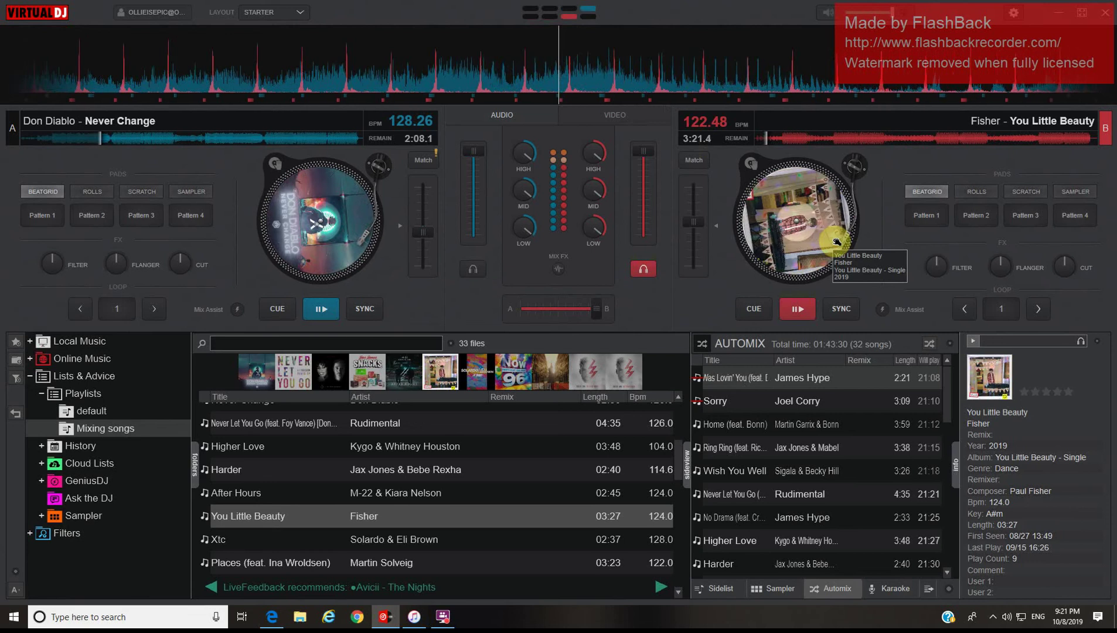
{"action": "key", "text": "space"}
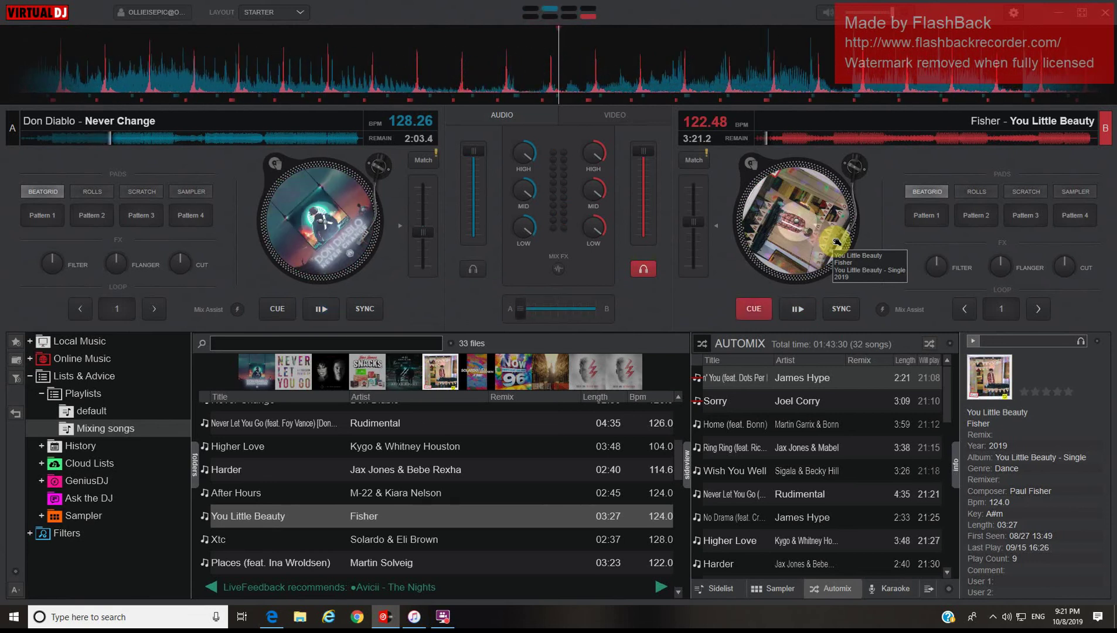
{"action": "key", "text": "space"}
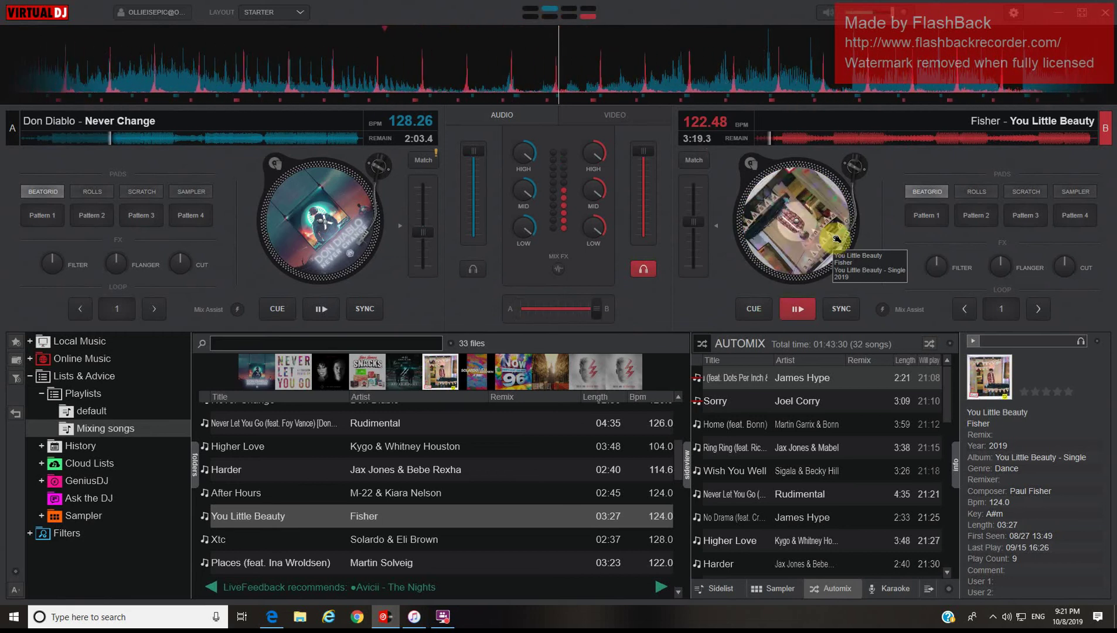
{"action": "left_click", "coordinate": [795, 136]}
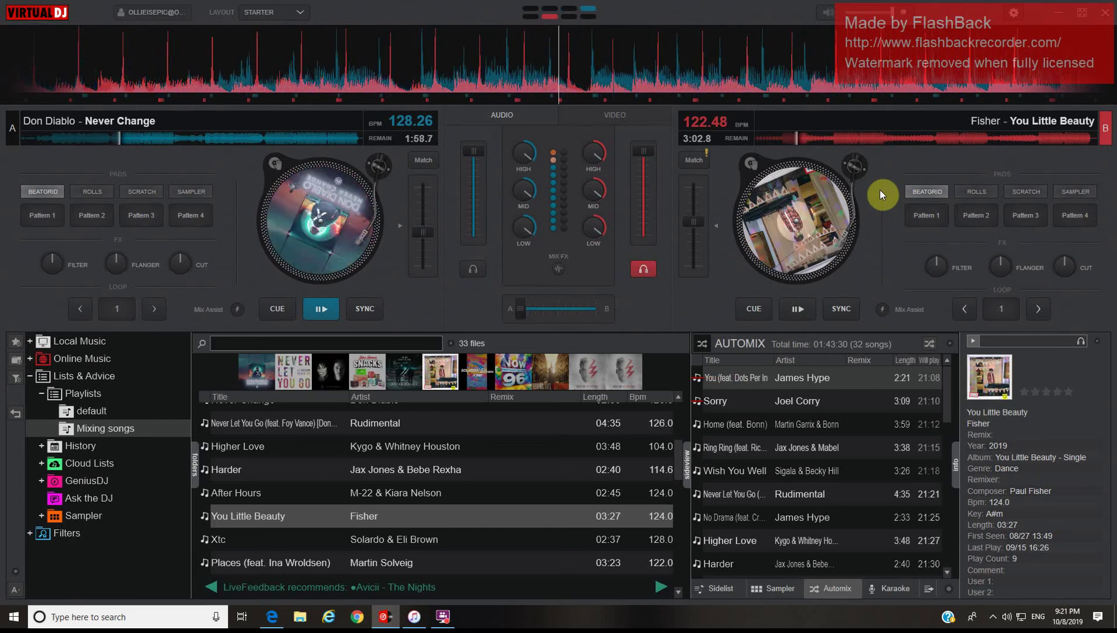
Load After Hours by M-22 & Kiara Nelson onto deck B, and skip Never Change on deck A forward in stages to near its end.
{"action": "double_click", "coordinate": [408, 385]}
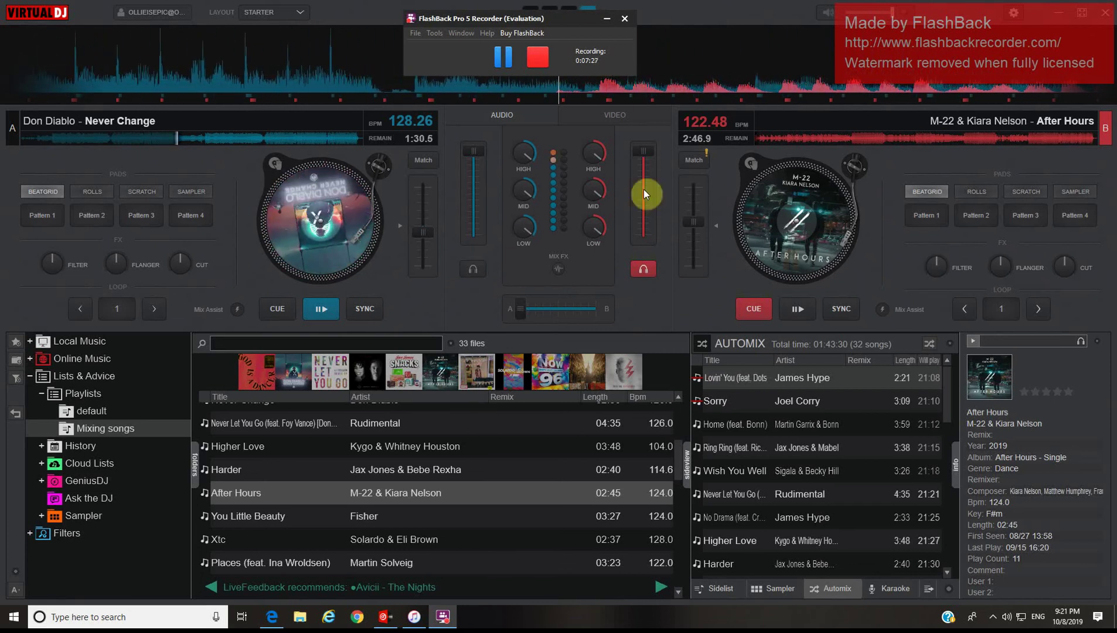
{"action": "left_click", "coordinate": [238, 141]}
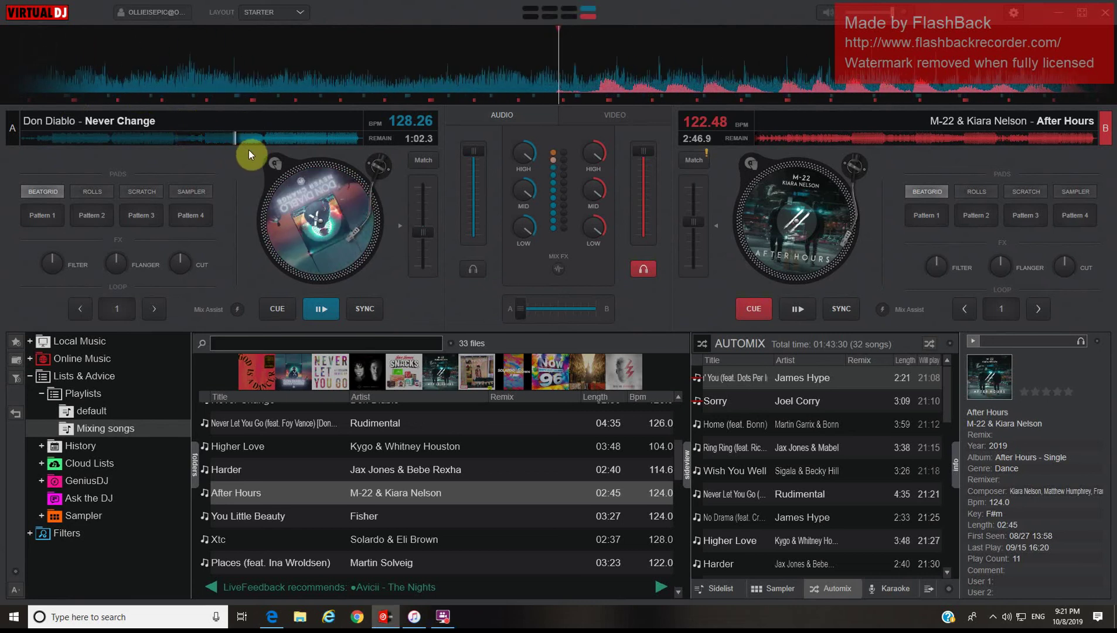
{"action": "left_click", "coordinate": [289, 134]}
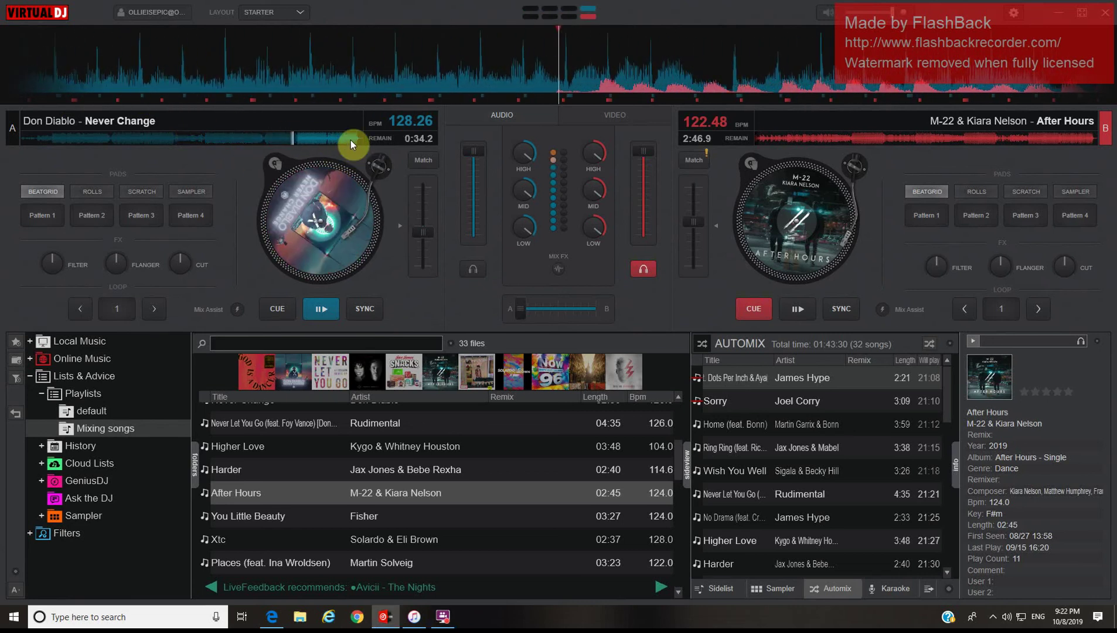
{"action": "left_click", "coordinate": [354, 138]}
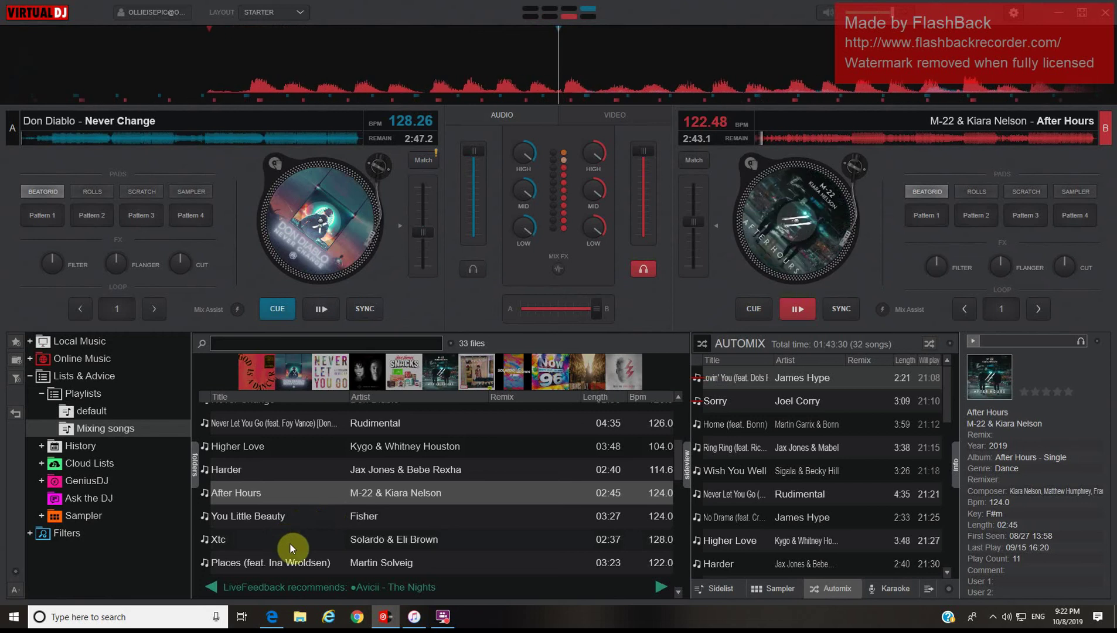
Find 3 Nights by Dominic Fike near the end of the playlist and load it onto deck A.
{"action": "scroll", "coordinate": [339, 515], "scroll_direction": "down", "scroll_amount": 2}
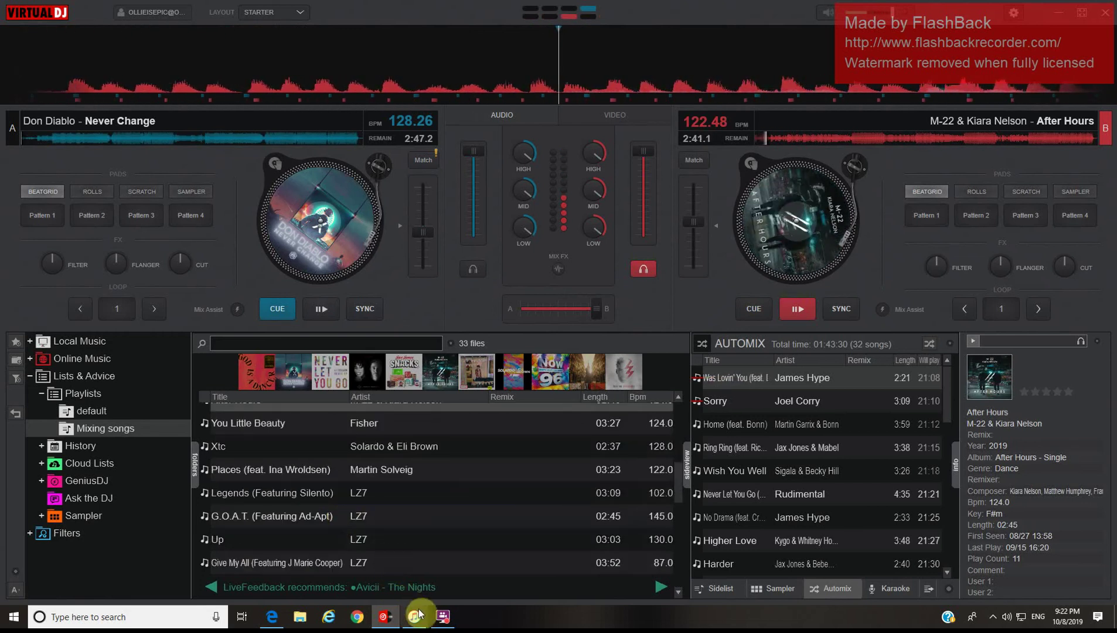
{"action": "left_click", "coordinate": [441, 616]}
{"action": "scroll", "coordinate": [375, 523], "scroll_direction": "down", "scroll_amount": 1}
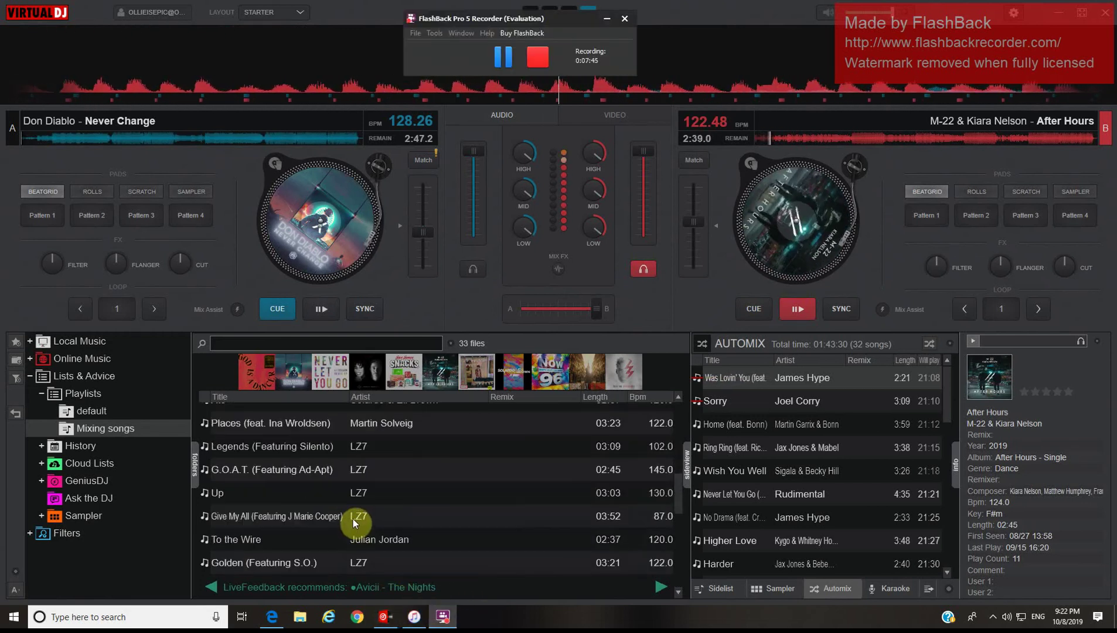
{"action": "scroll", "coordinate": [355, 522], "scroll_direction": "down", "scroll_amount": 5}
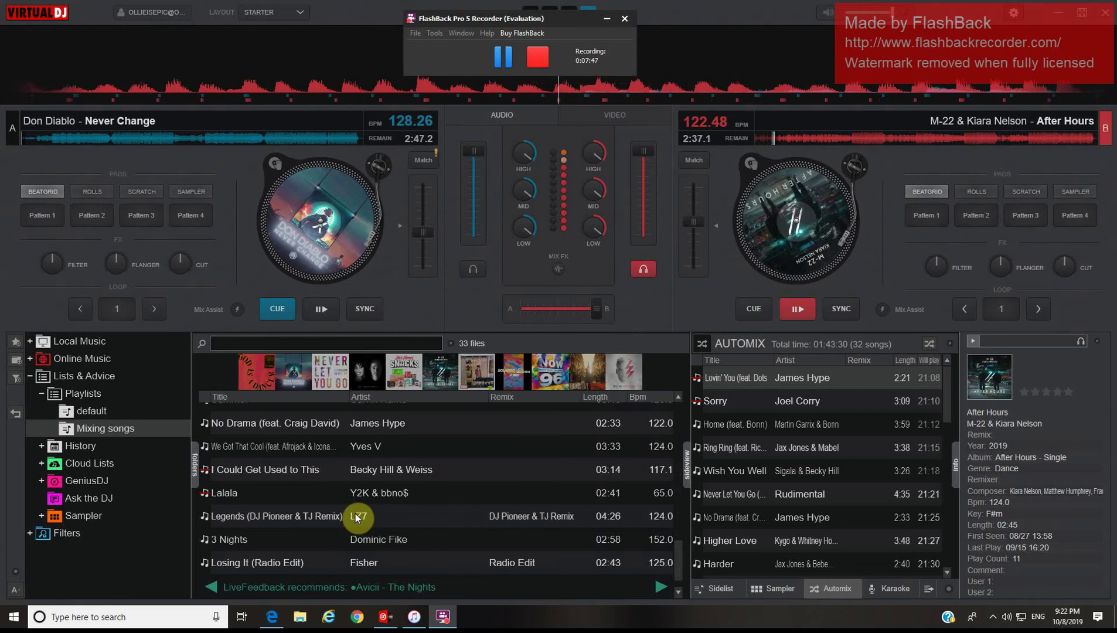
{"action": "scroll", "coordinate": [357, 510], "scroll_direction": "down", "scroll_amount": 1}
{"action": "left_click", "coordinate": [312, 515]}
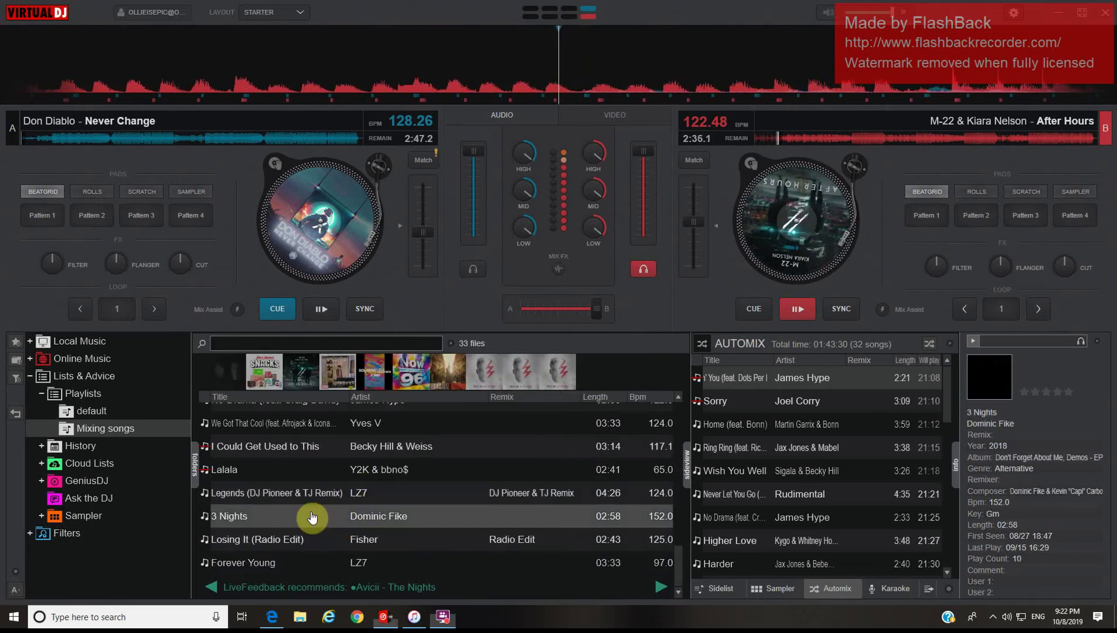
{"action": "left_click_drag", "start_coordinate": [312, 516], "coordinate": [149, 199]}
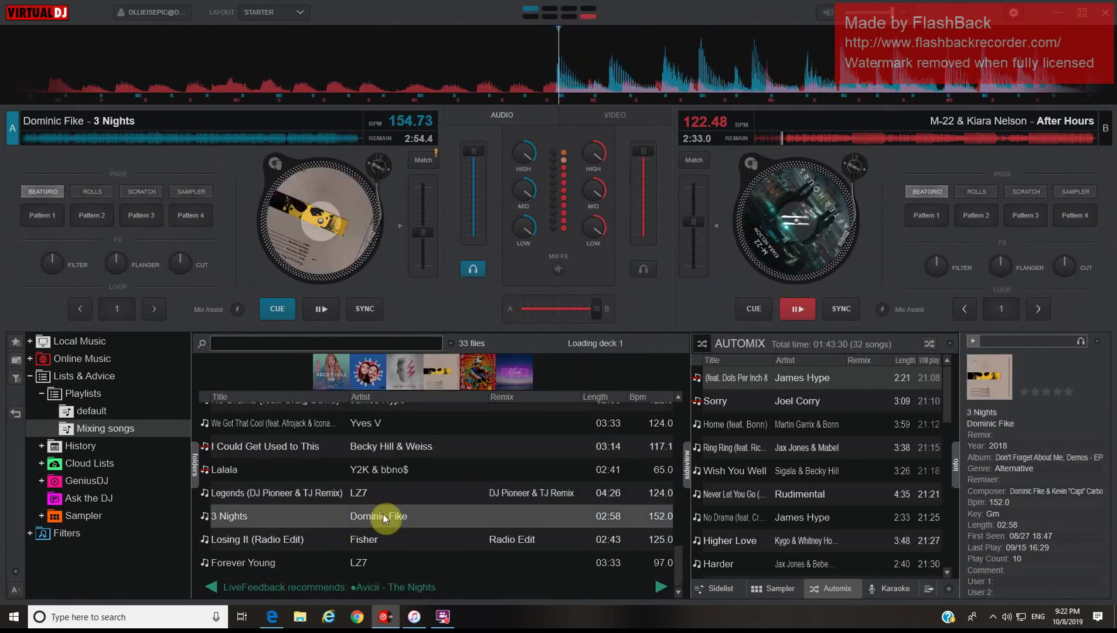
Skip After Hours on deck B forward in stages to near its end, turning Beatgrid Pattern 1 on and back off along the way.
{"action": "left_click", "coordinate": [442, 617]}
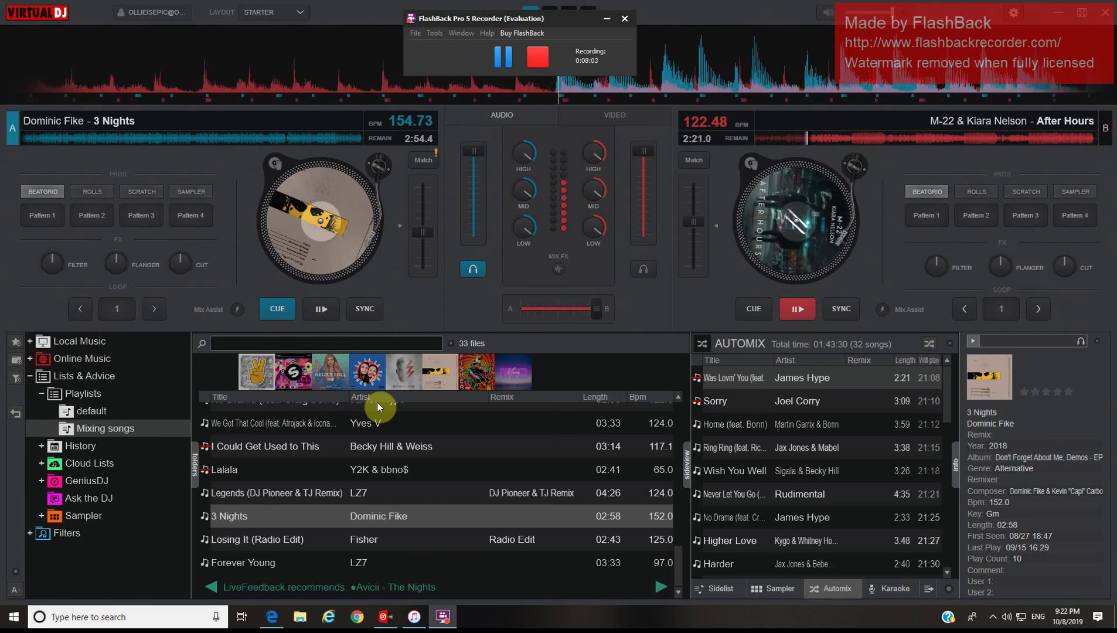
{"action": "left_click", "coordinate": [876, 137]}
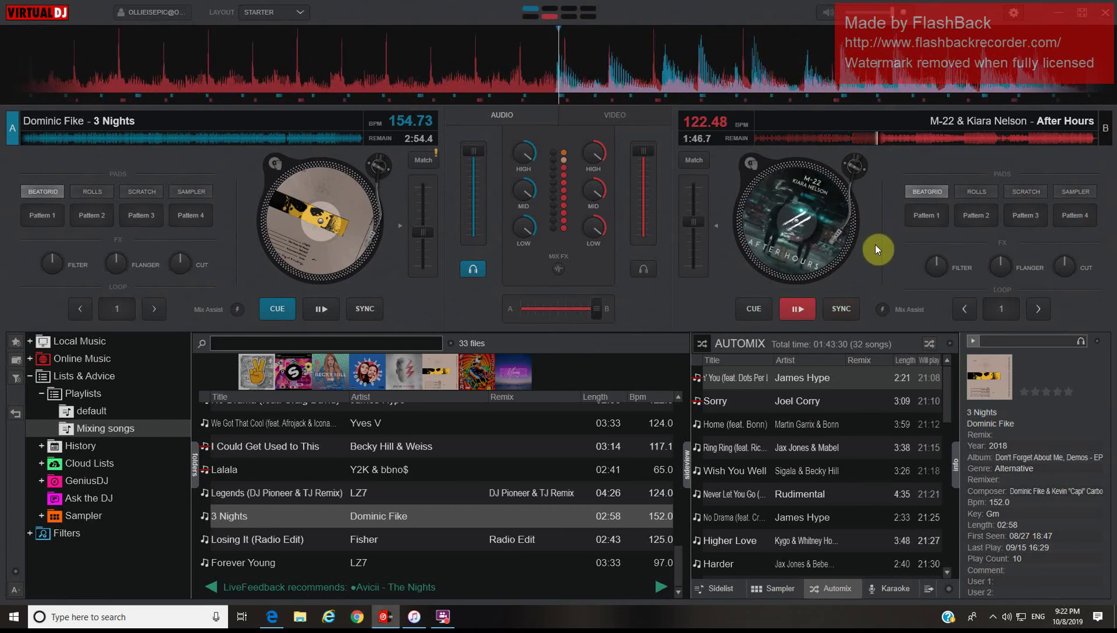
{"action": "left_click", "coordinate": [987, 138]}
{"action": "left_click", "coordinate": [945, 223]}
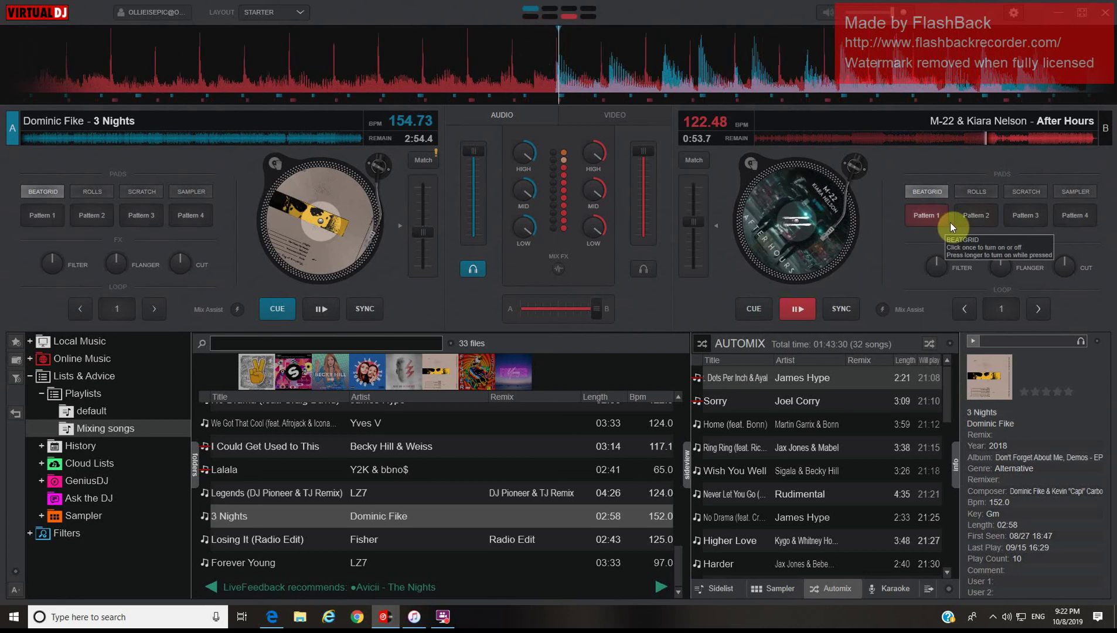
{"action": "left_click", "coordinate": [1084, 138]}
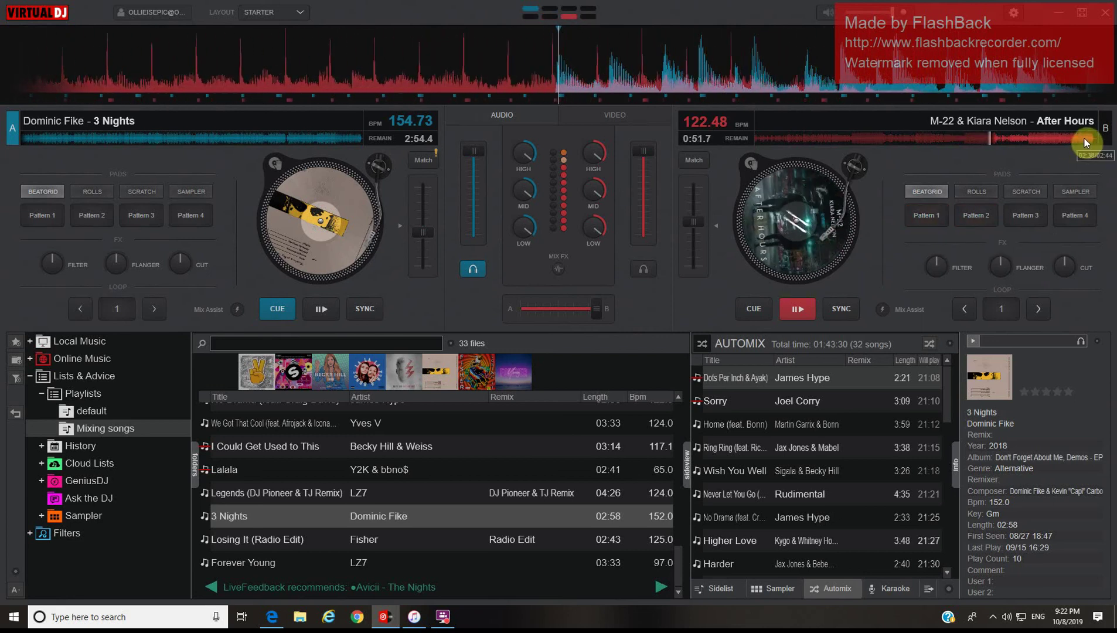
{"action": "left_click", "coordinate": [975, 217]}
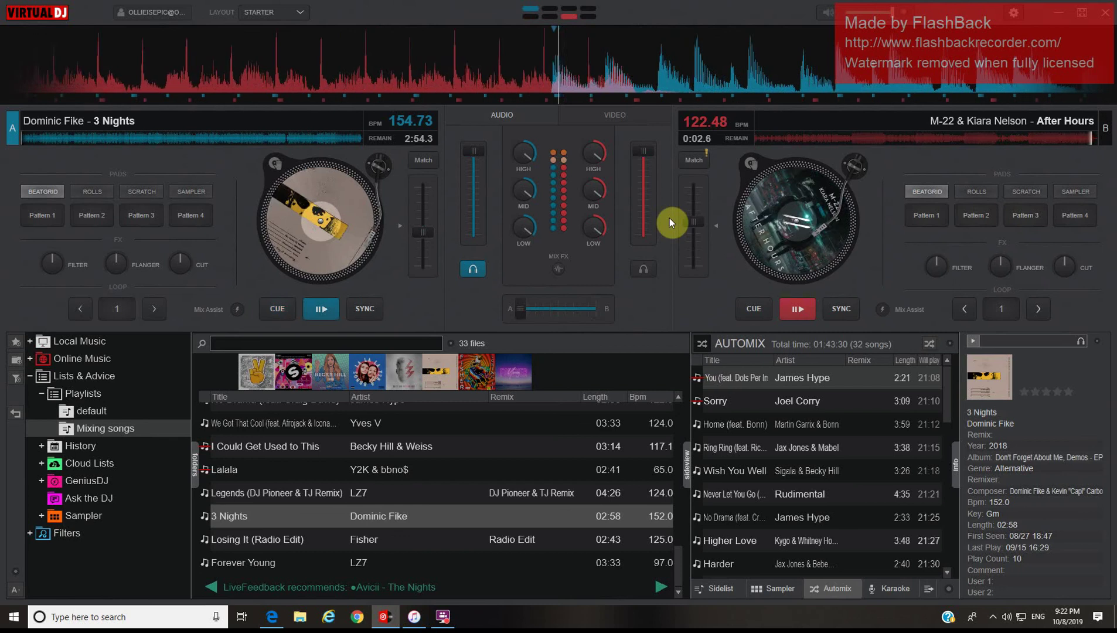
Find I Could Get Used to This by Becky Hill & Weiss in the playlist and load it onto deck B.
{"action": "scroll", "coordinate": [378, 427], "scroll_direction": "up", "scroll_amount": 5}
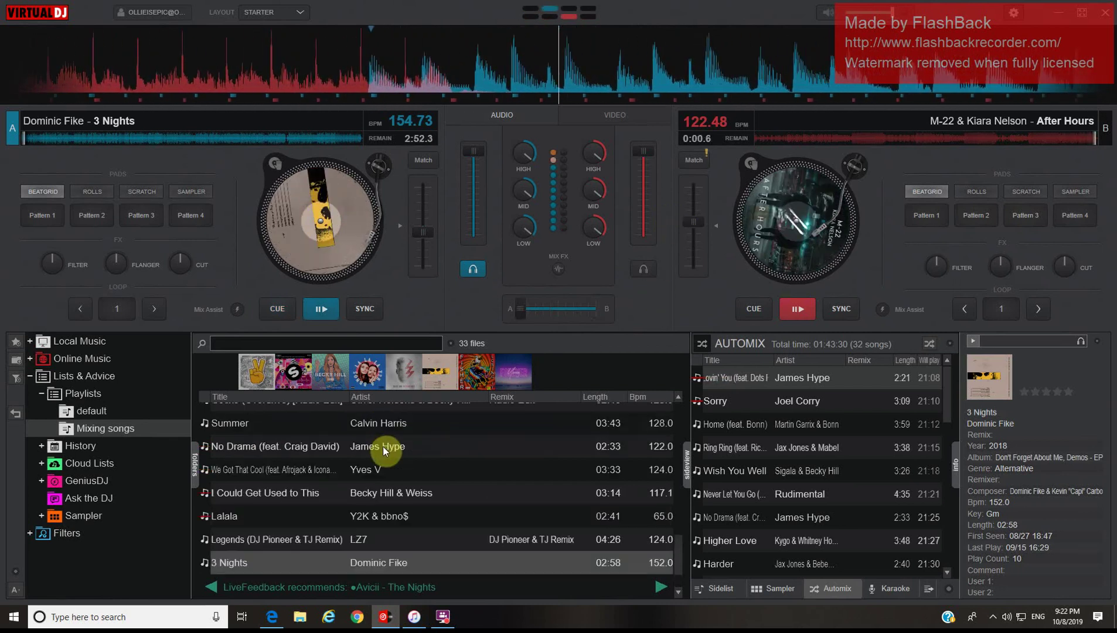
{"action": "scroll", "coordinate": [391, 443], "scroll_direction": "up", "scroll_amount": 5}
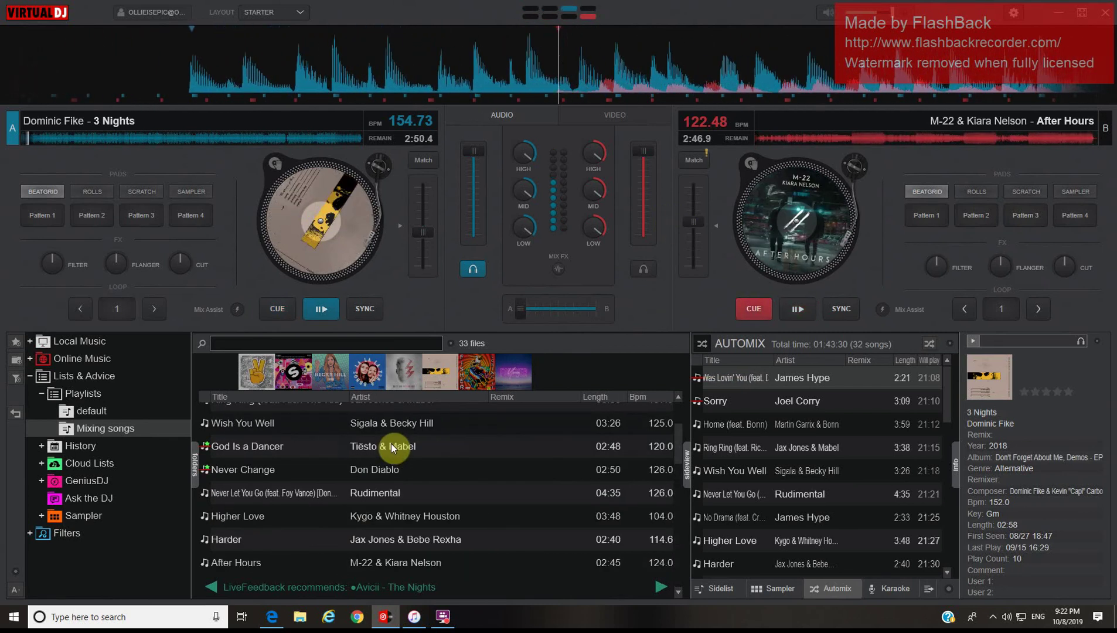
{"action": "scroll", "coordinate": [393, 444], "scroll_direction": "up", "scroll_amount": 2}
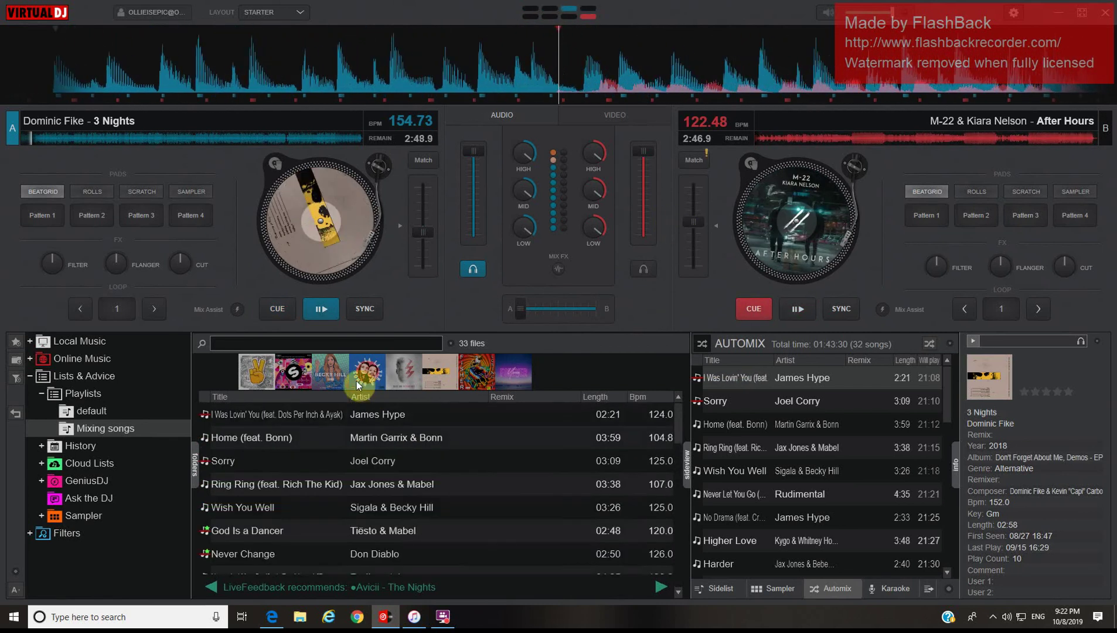
{"action": "left_click_drag", "start_coordinate": [357, 382], "coordinate": [768, 225]}
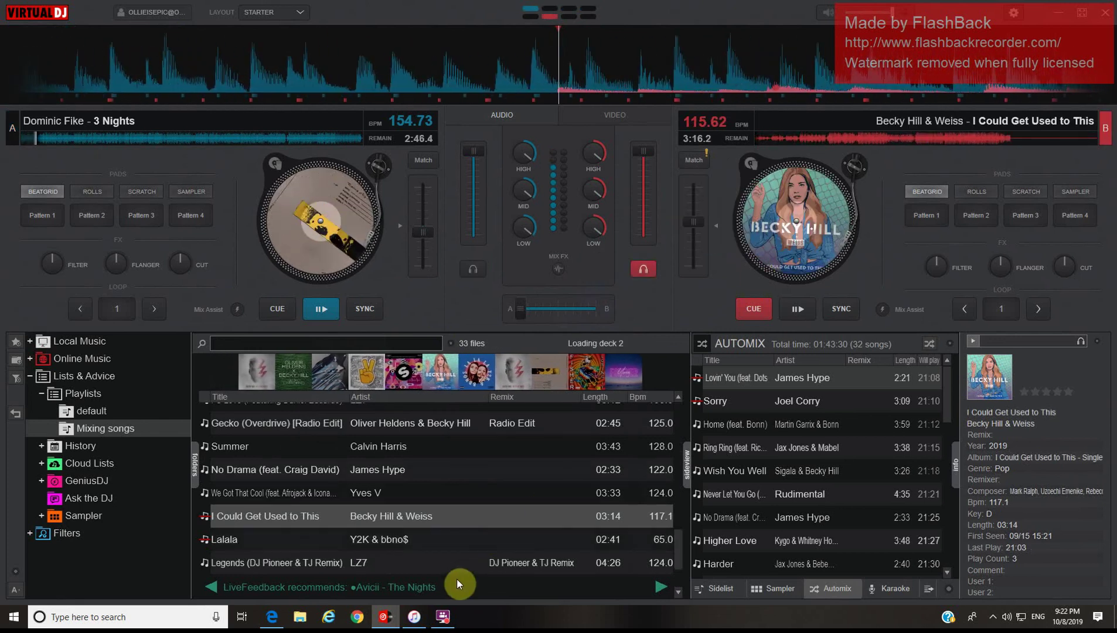
Skip 3 Nights on deck A forward in stages to about halfway.
{"action": "left_click", "coordinate": [443, 612]}
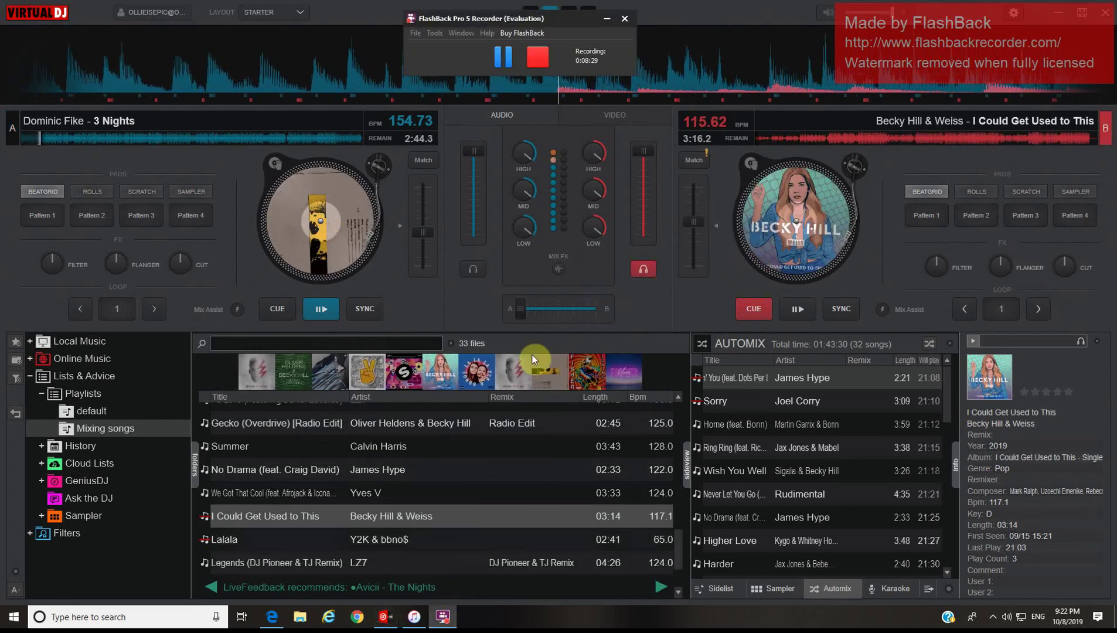
{"action": "left_click", "coordinate": [97, 139]}
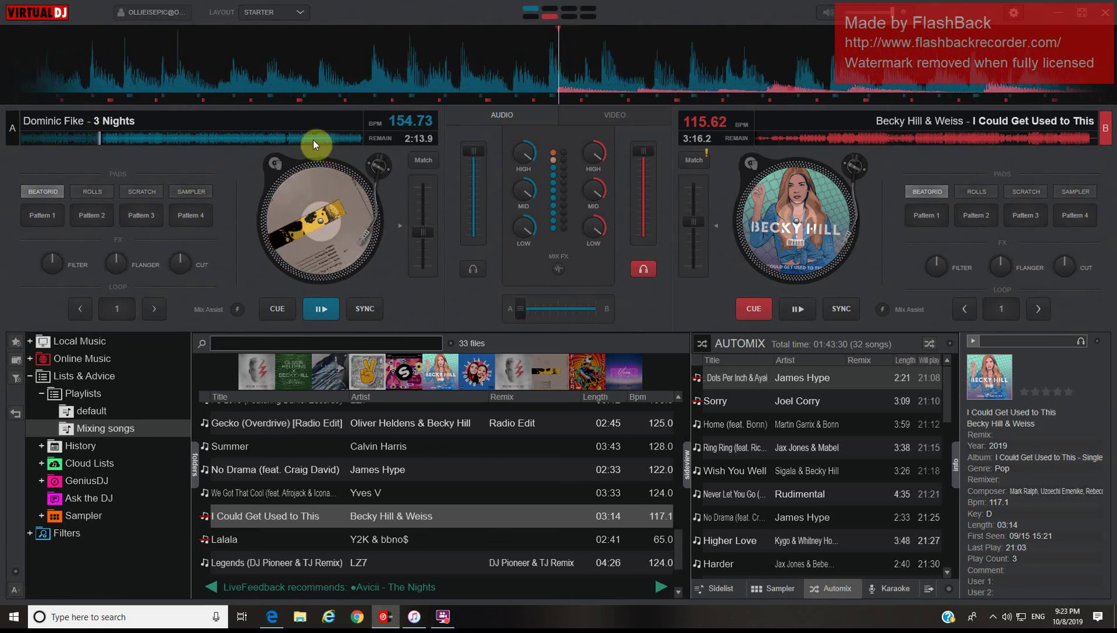
{"action": "left_click", "coordinate": [198, 139]}
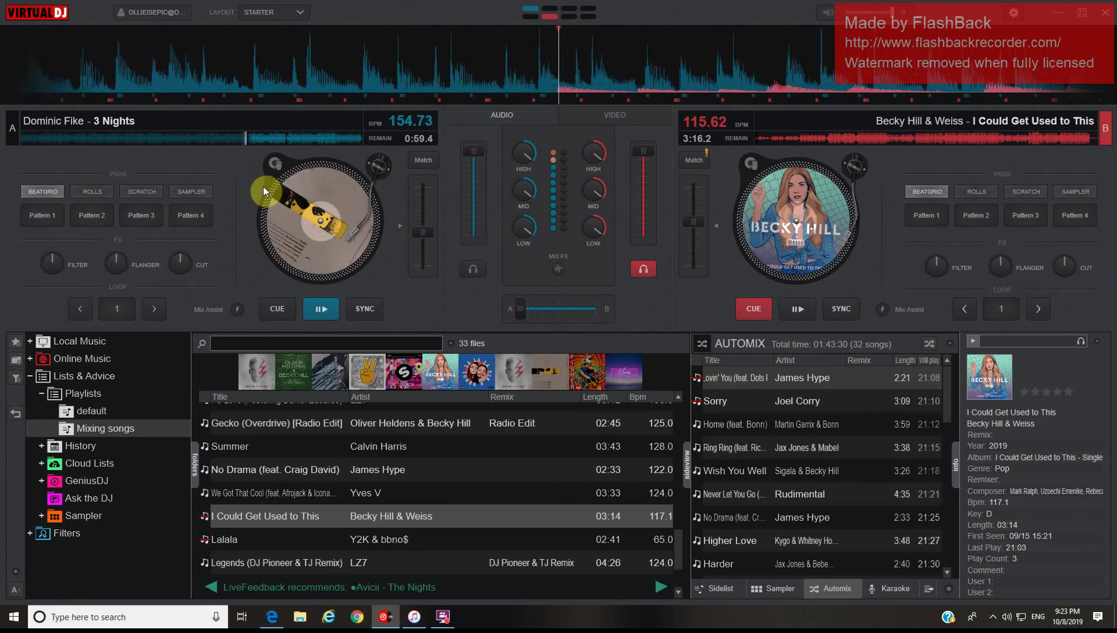
Skip 3 Nights on deck A forward in two jumps to near its end to reach the transition.
{"action": "left_click", "coordinate": [292, 136]}
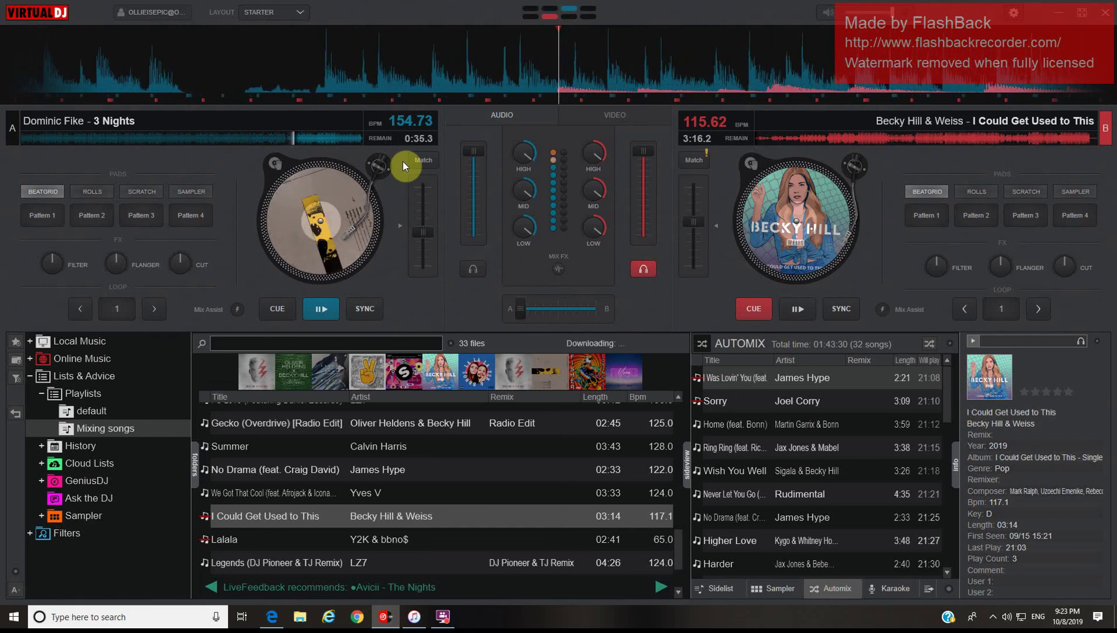
{"action": "left_click", "coordinate": [353, 138]}
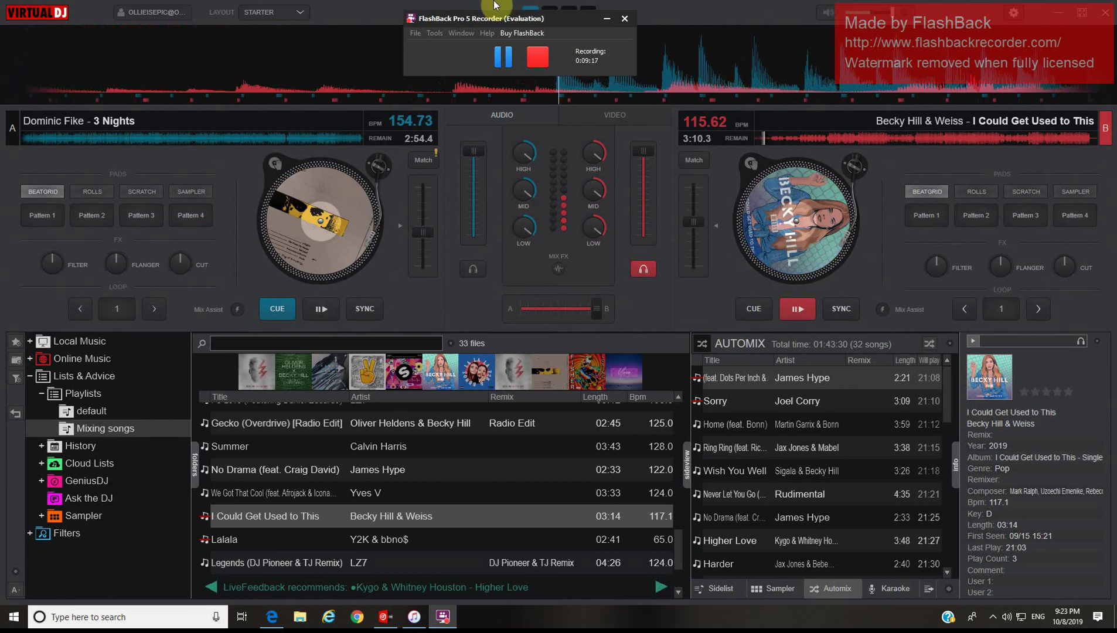
Skip I Could Get Used to This on deck B forward in stages to near its end, bringing up the FlashBack Recorder window between jumps.
{"action": "left_click", "coordinate": [855, 138]}
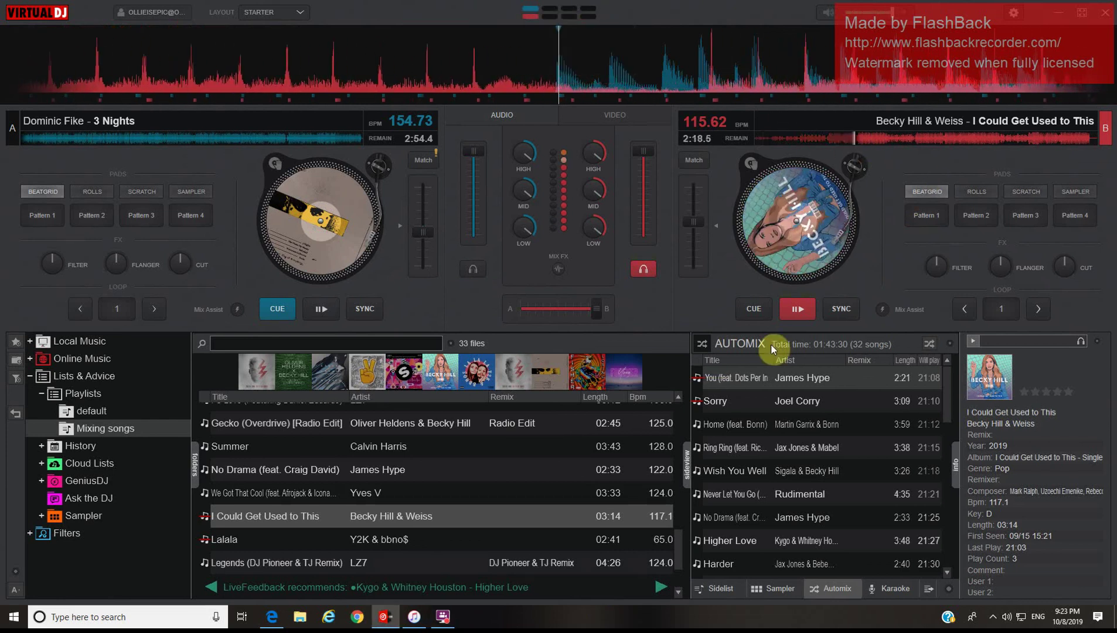
{"action": "left_click", "coordinate": [443, 616]}
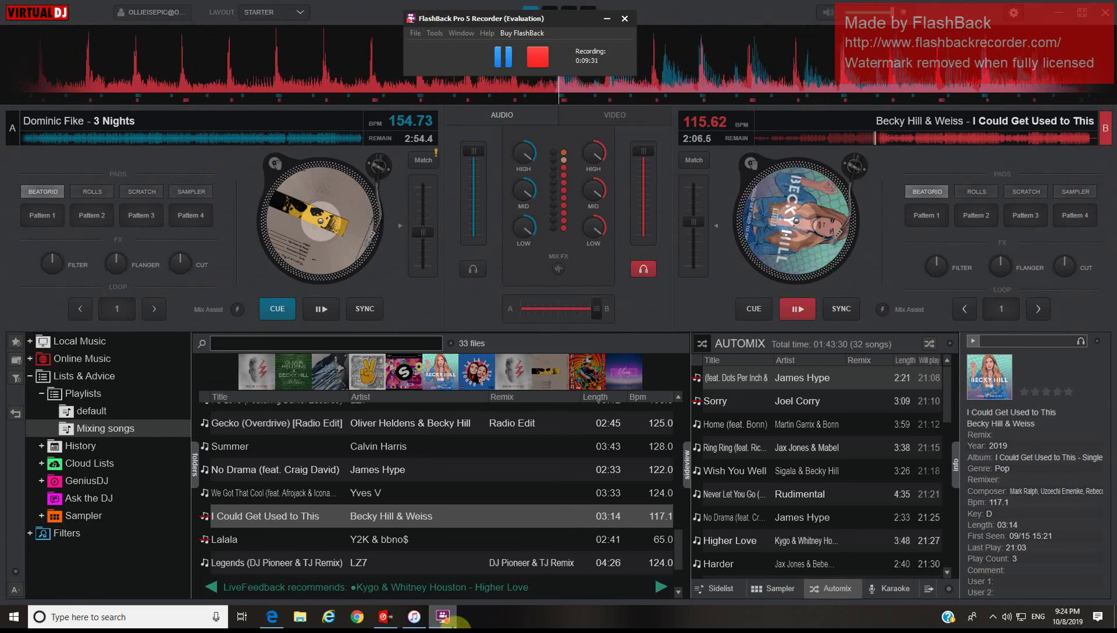
{"action": "left_click", "coordinate": [937, 141]}
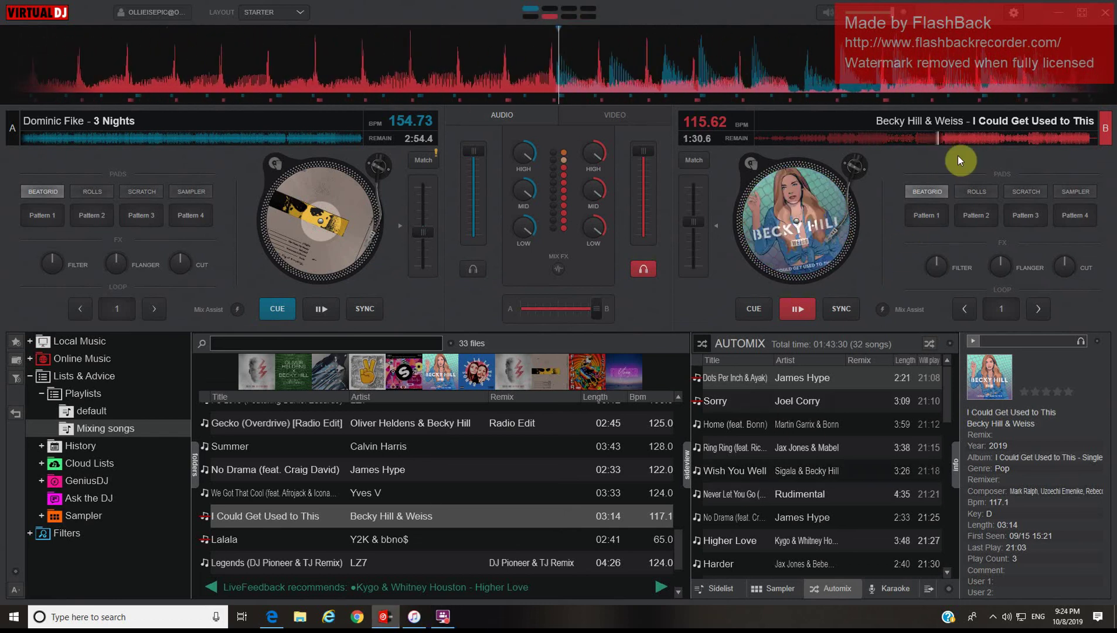
{"action": "left_click", "coordinate": [987, 138]}
{"action": "left_click", "coordinate": [443, 617]}
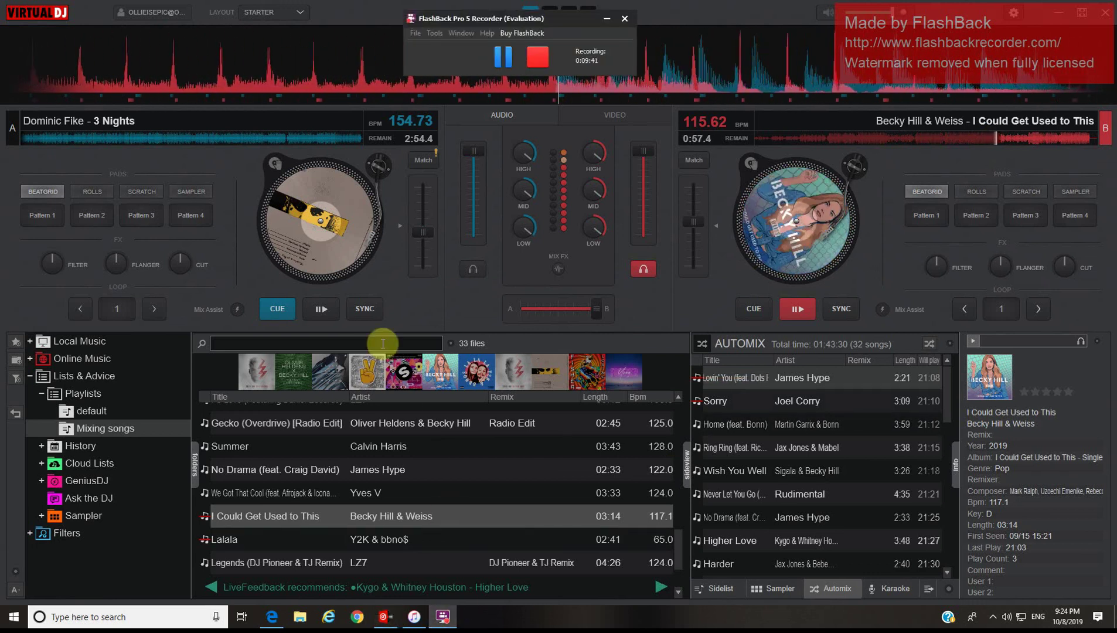
{"action": "left_click", "coordinate": [1071, 139]}
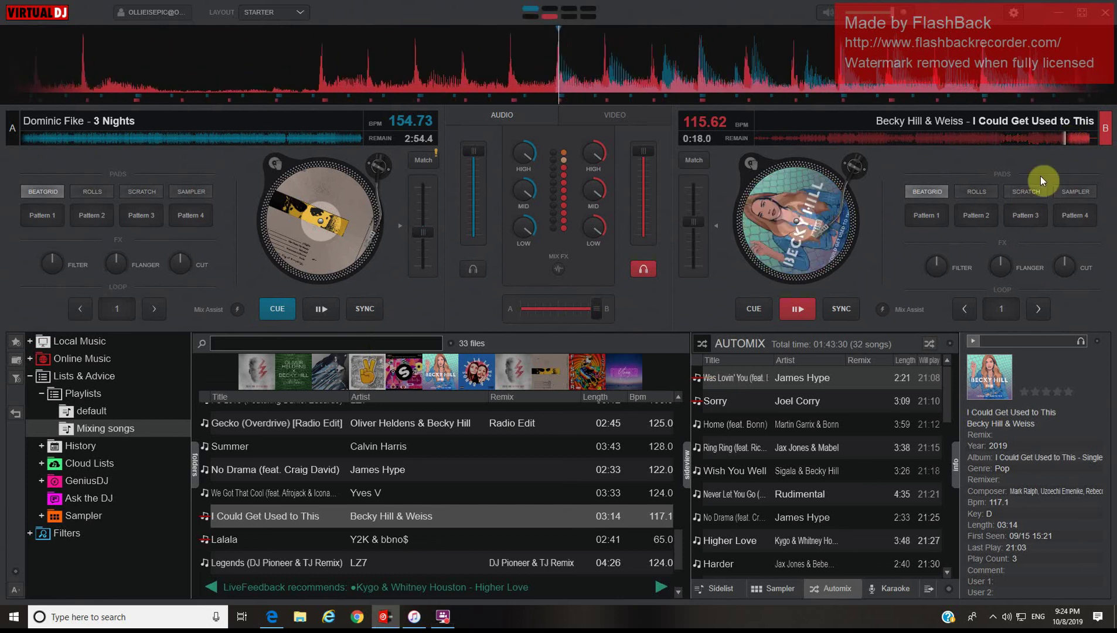
{"action": "left_click", "coordinate": [450, 622]}
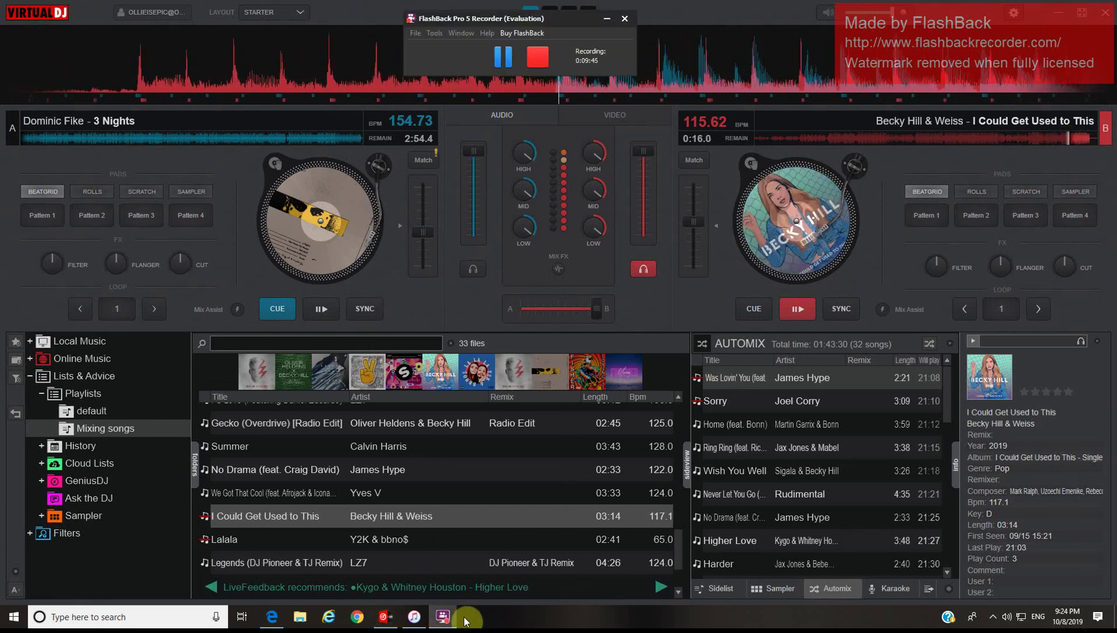